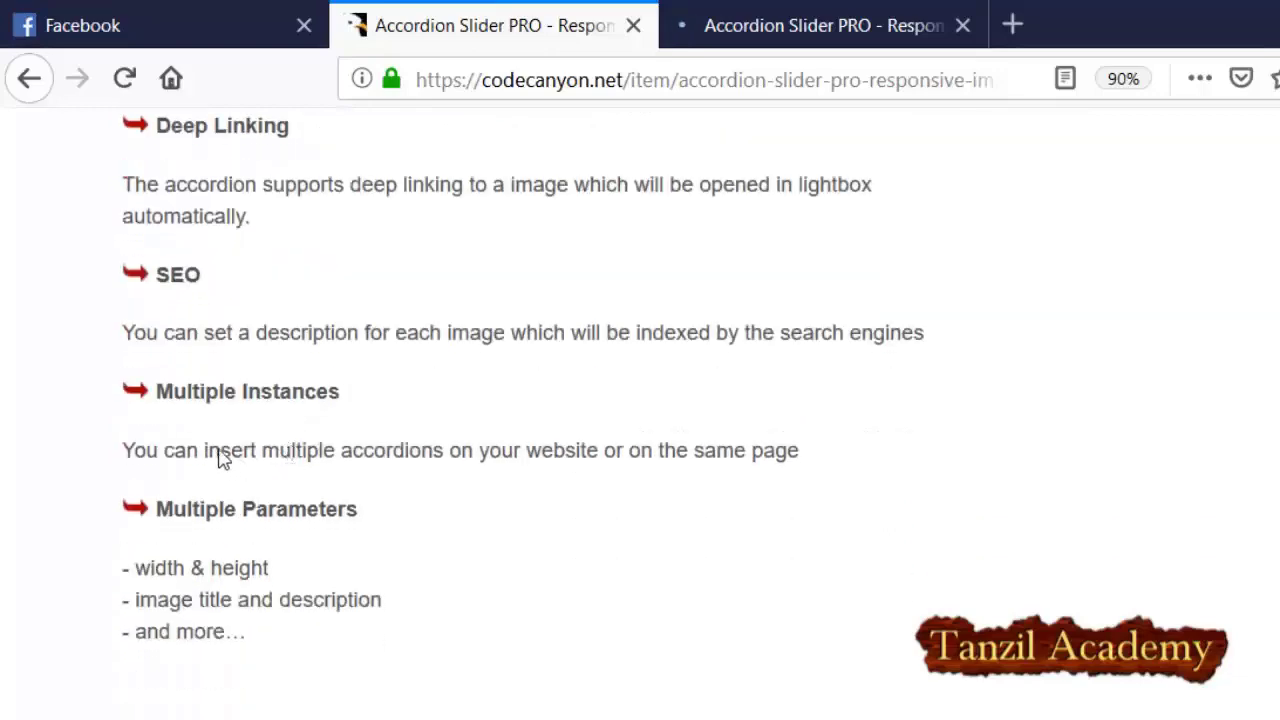
Examine the Accordion Slider PRO feature list on its CodeCanyon item page and the plugin's live preview.
scroll(313, 447, down, 8)
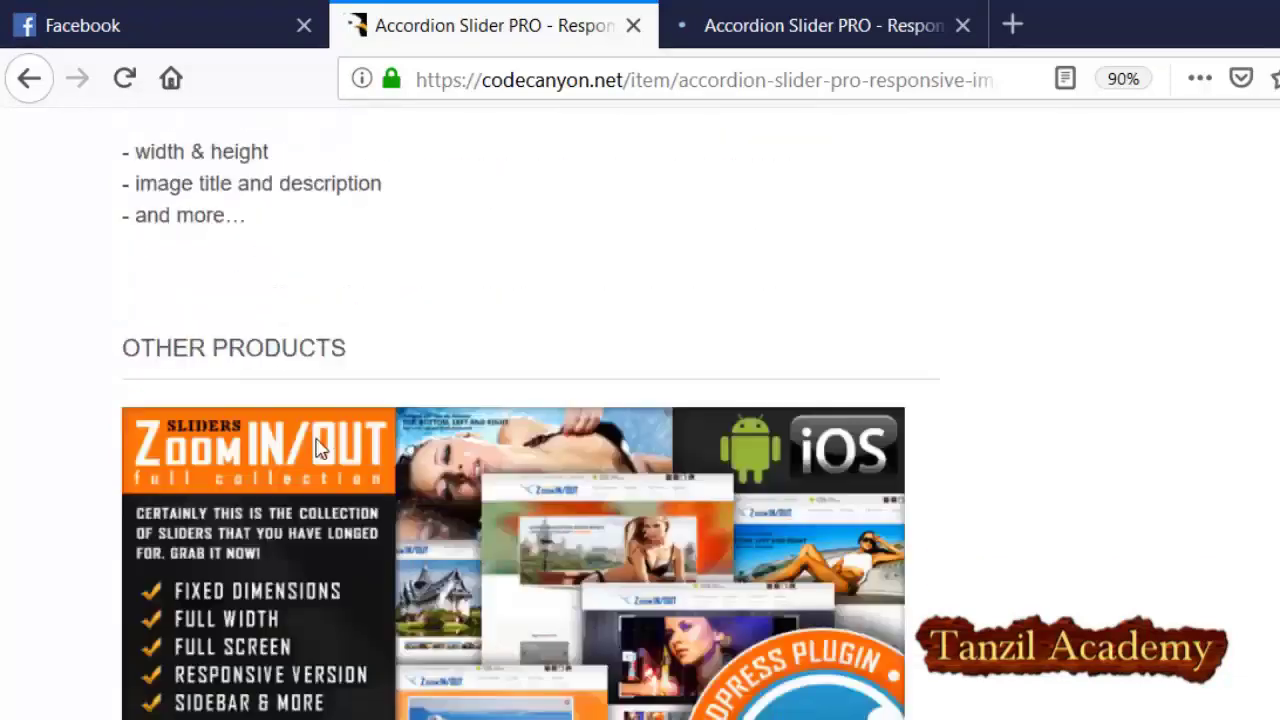
scroll(314, 443, up, 2)
scroll(315, 440, down, 20)
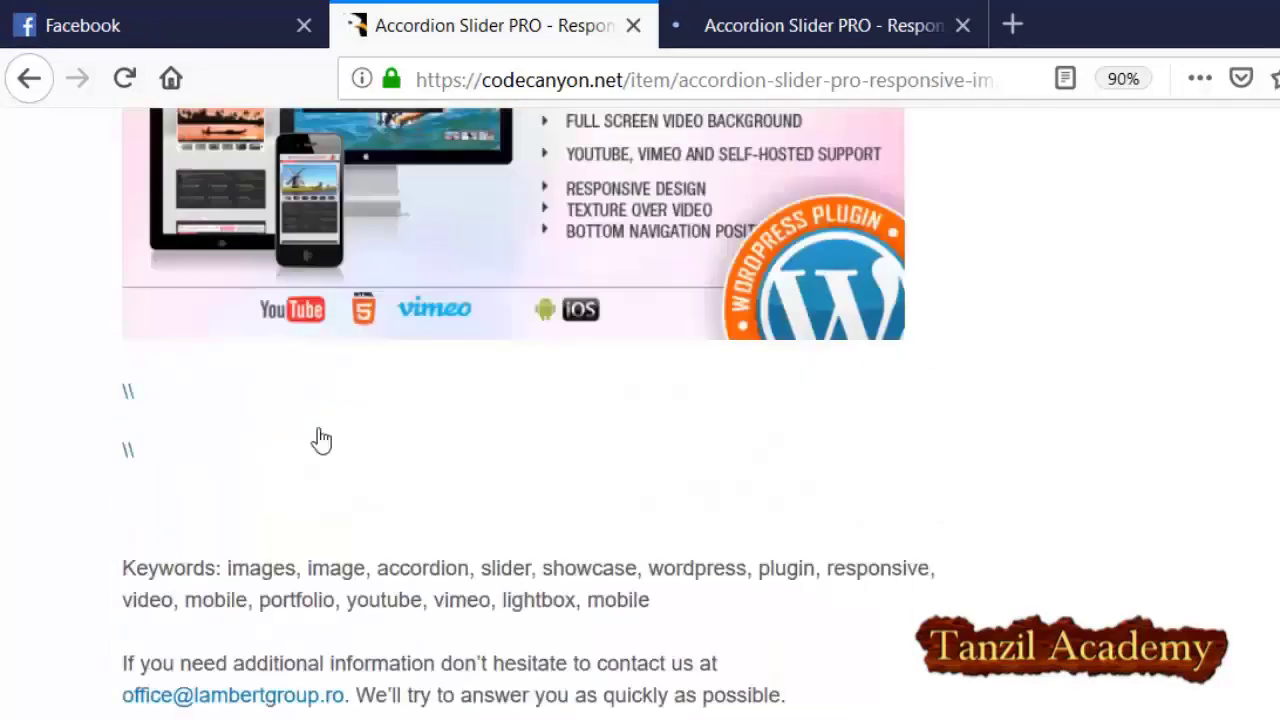
scroll(321, 437, up, 1)
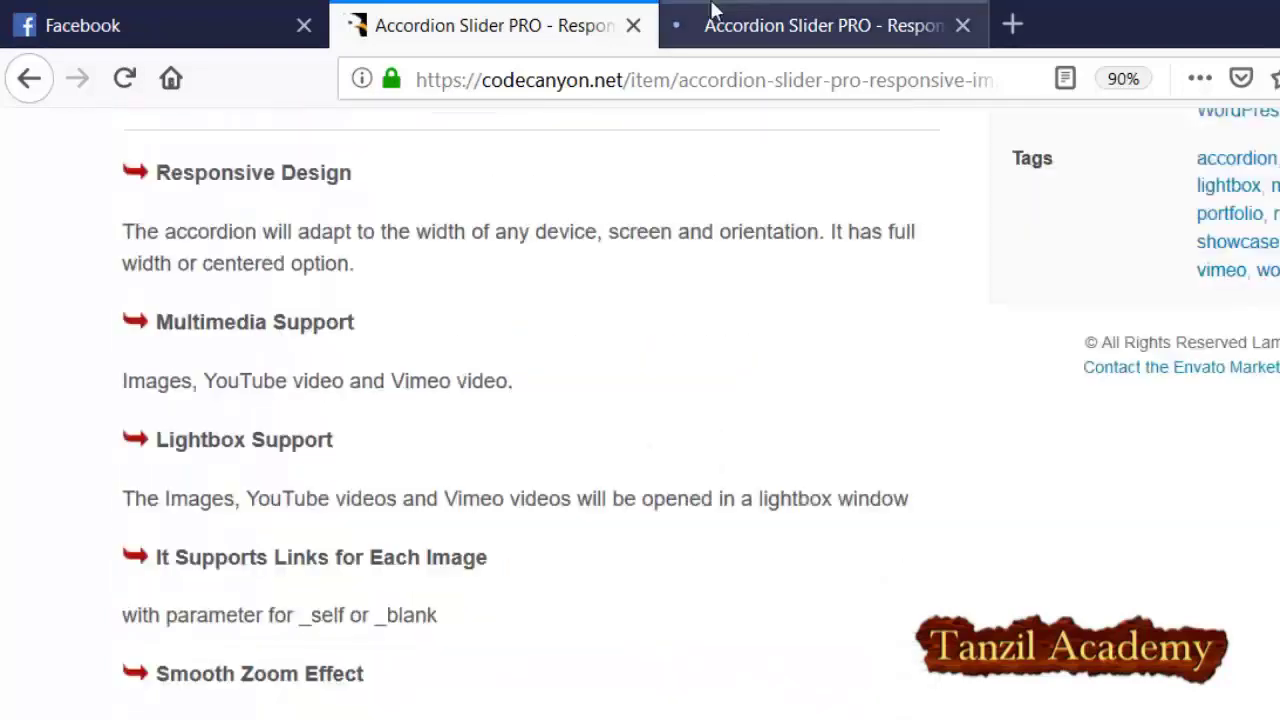
click(709, 12)
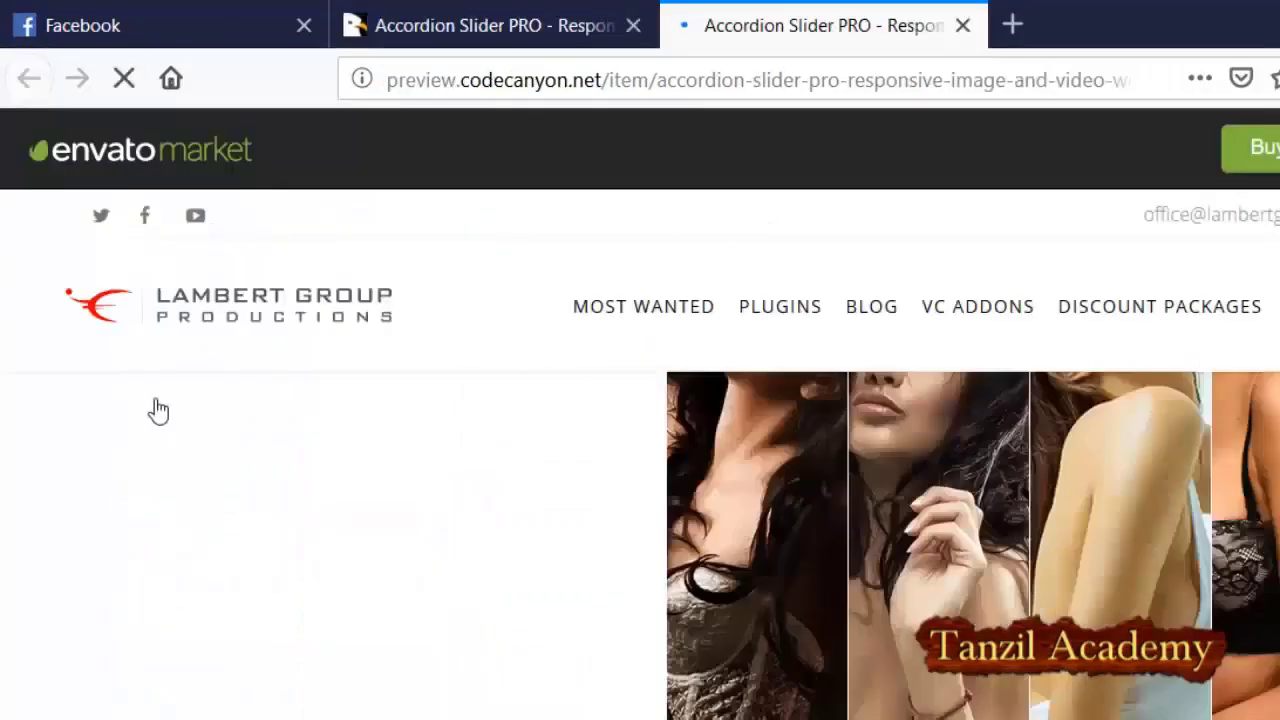
scroll(617, 429, down, 3)
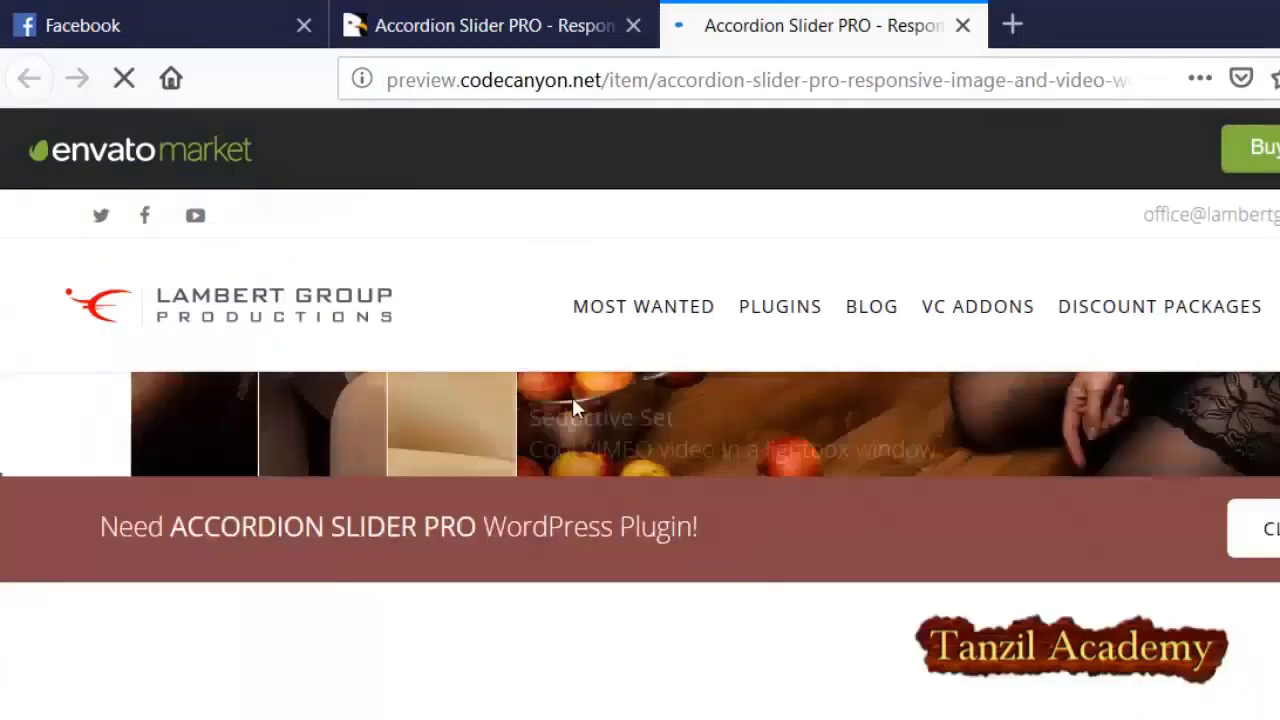
scroll(1045, 440, up, 3)
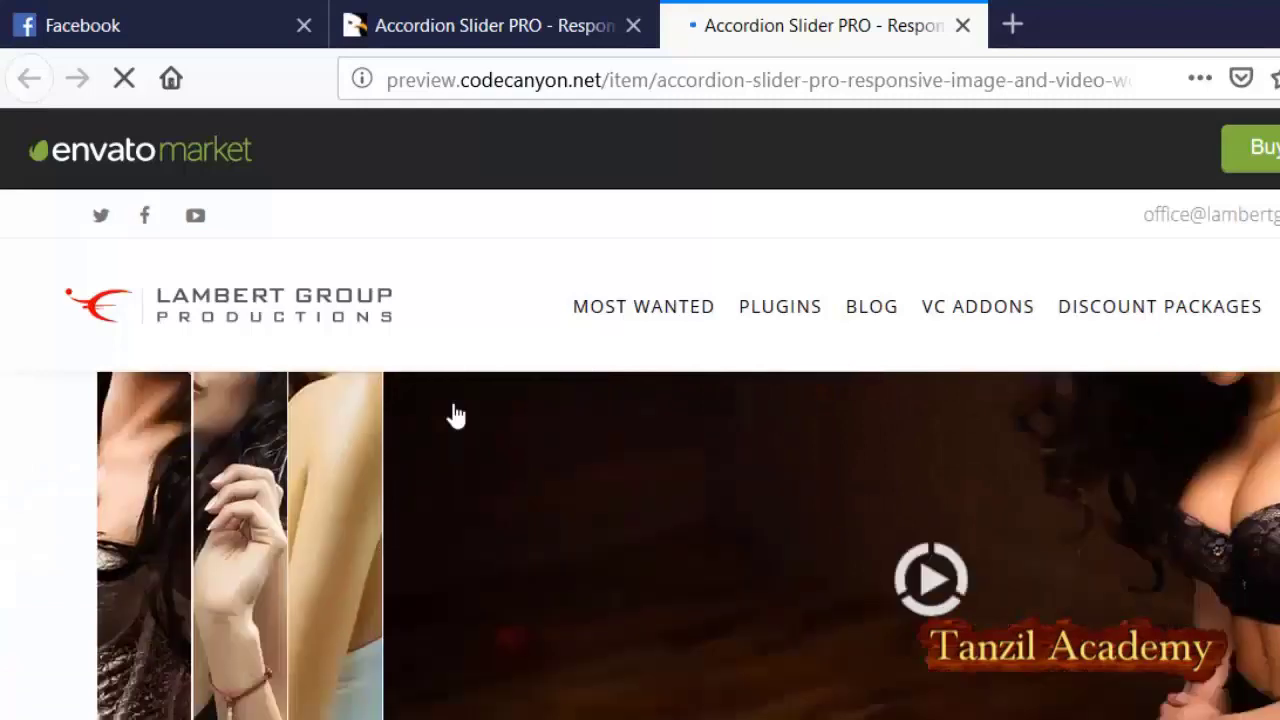
scroll(134, 437, down, 5)
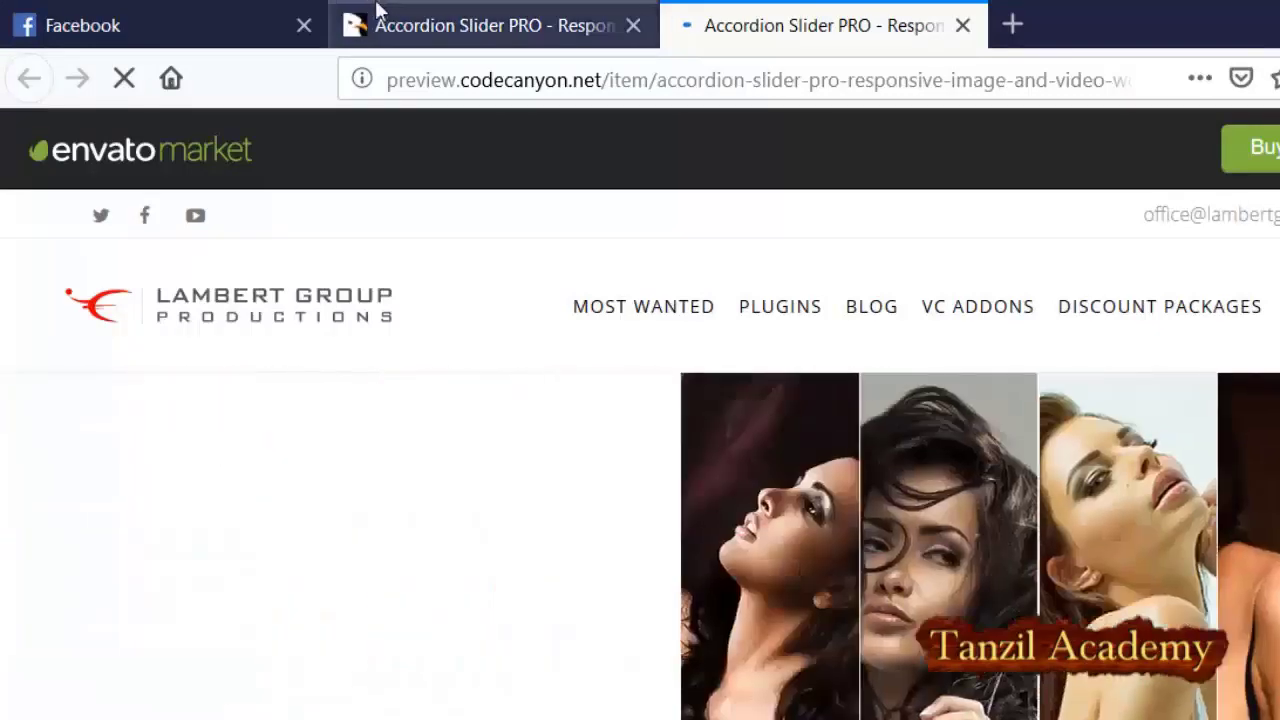
click(372, 20)
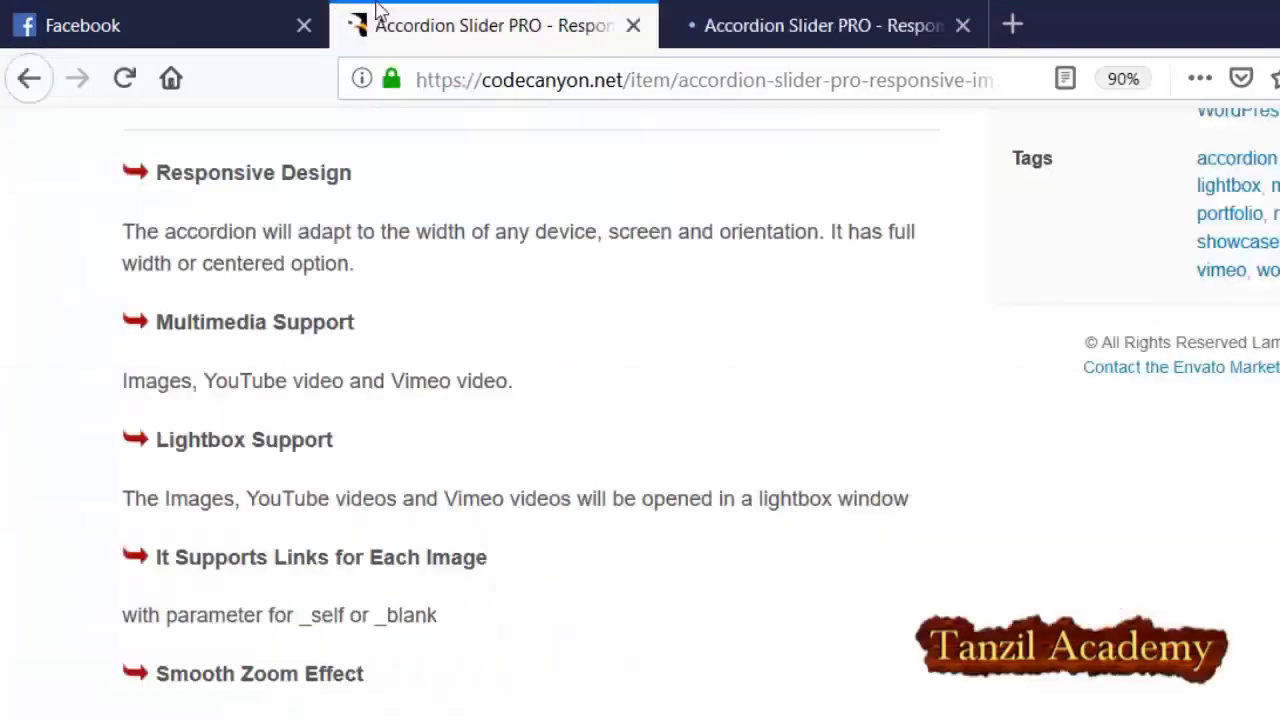
scroll(400, 474, up, 5)
scroll(400, 474, up, 10)
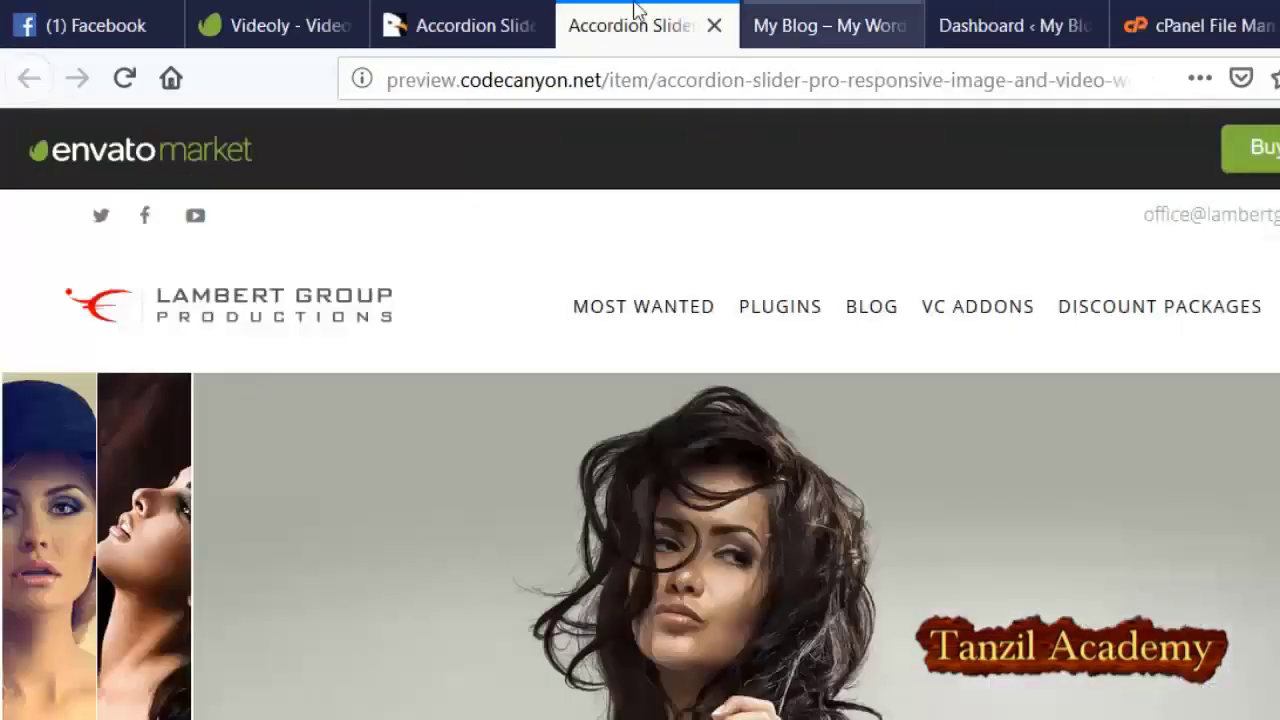
Switch to the cPanel File Manager and open the site's public_html/wp-content/plugins folder.
key(ctrl+Tab)
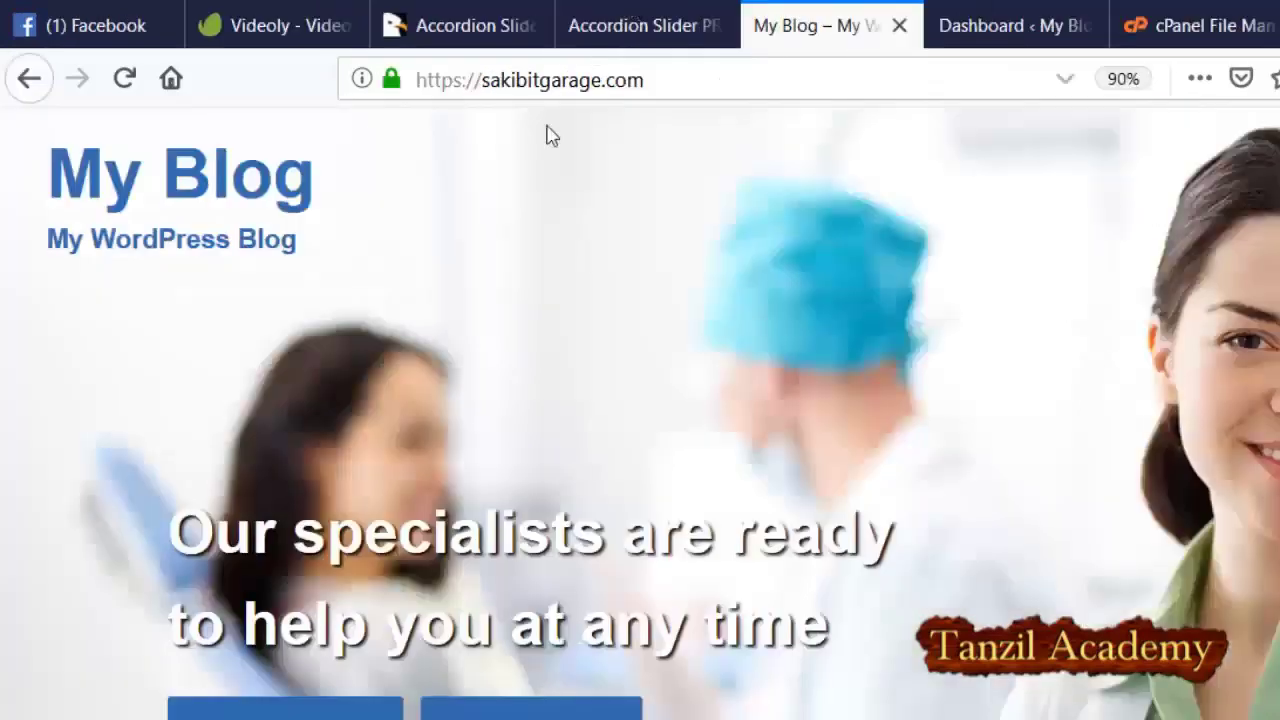
scroll(409, 429, down, 5)
scroll(526, 463, up, 5)
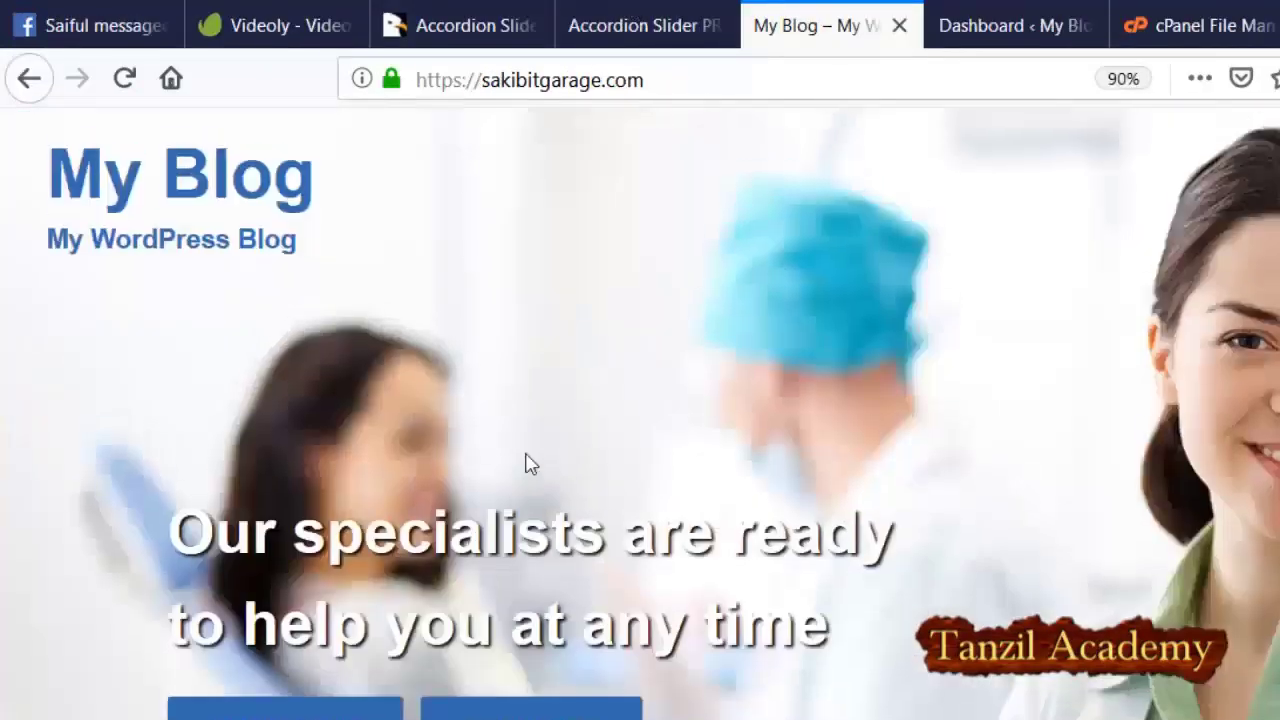
key(ctrl+Tab)
key(ctrl+Tab)
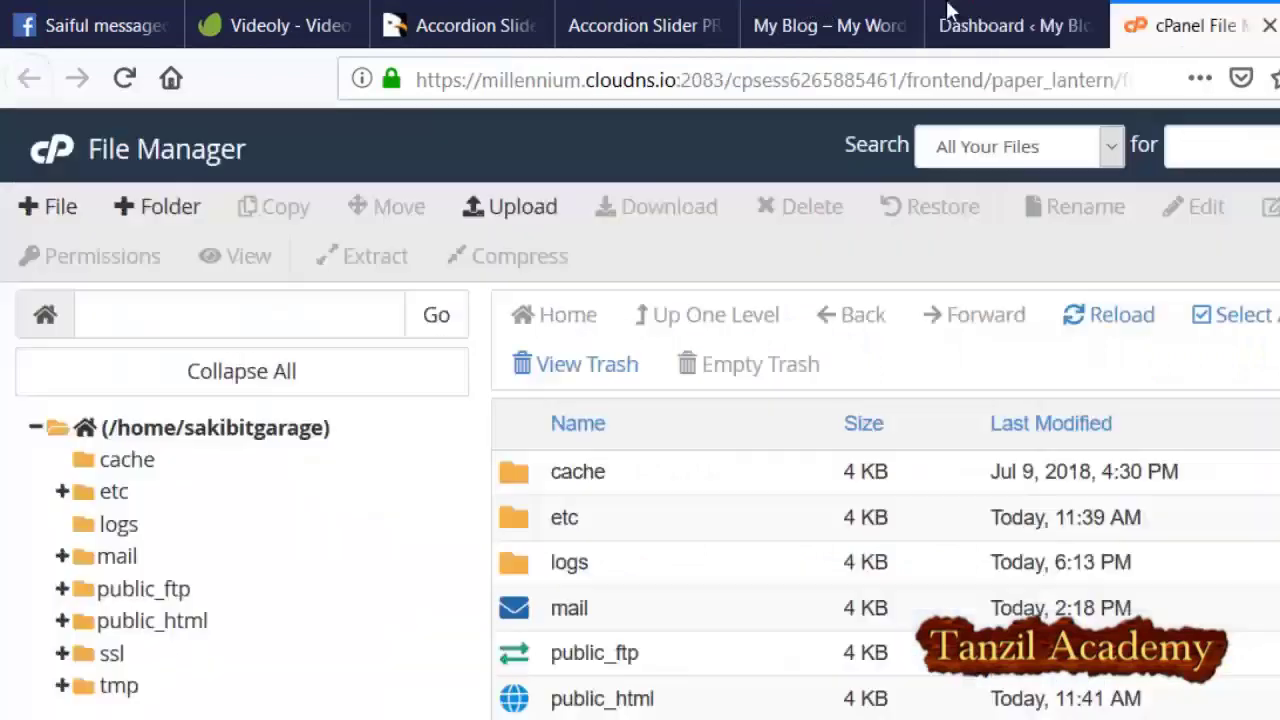
double_click(560, 698)
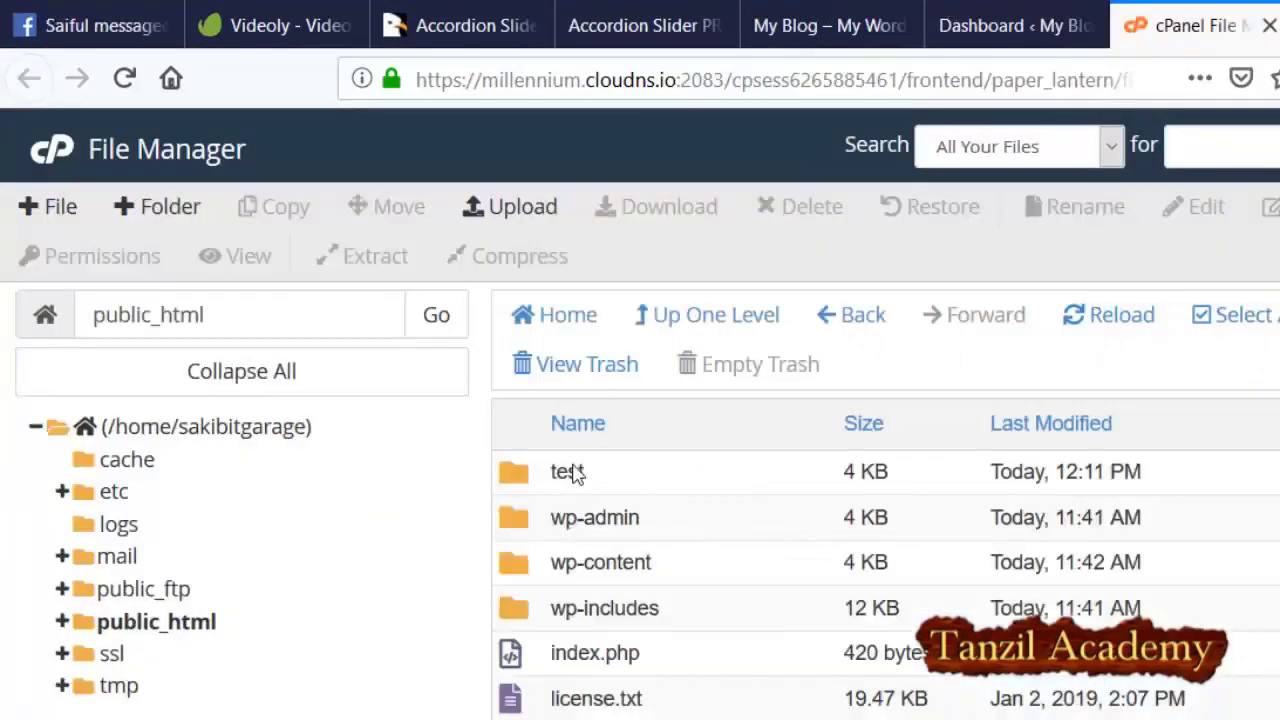
double_click(600, 562)
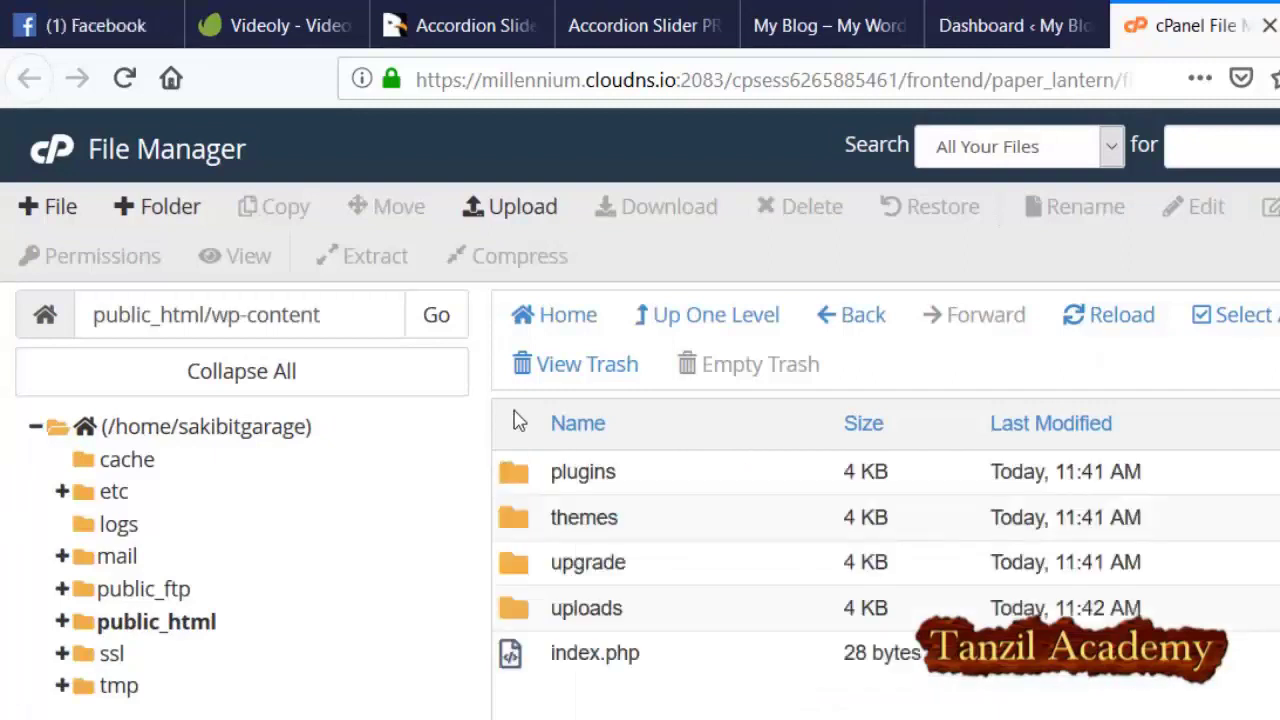
click(584, 517)
double_click(512, 470)
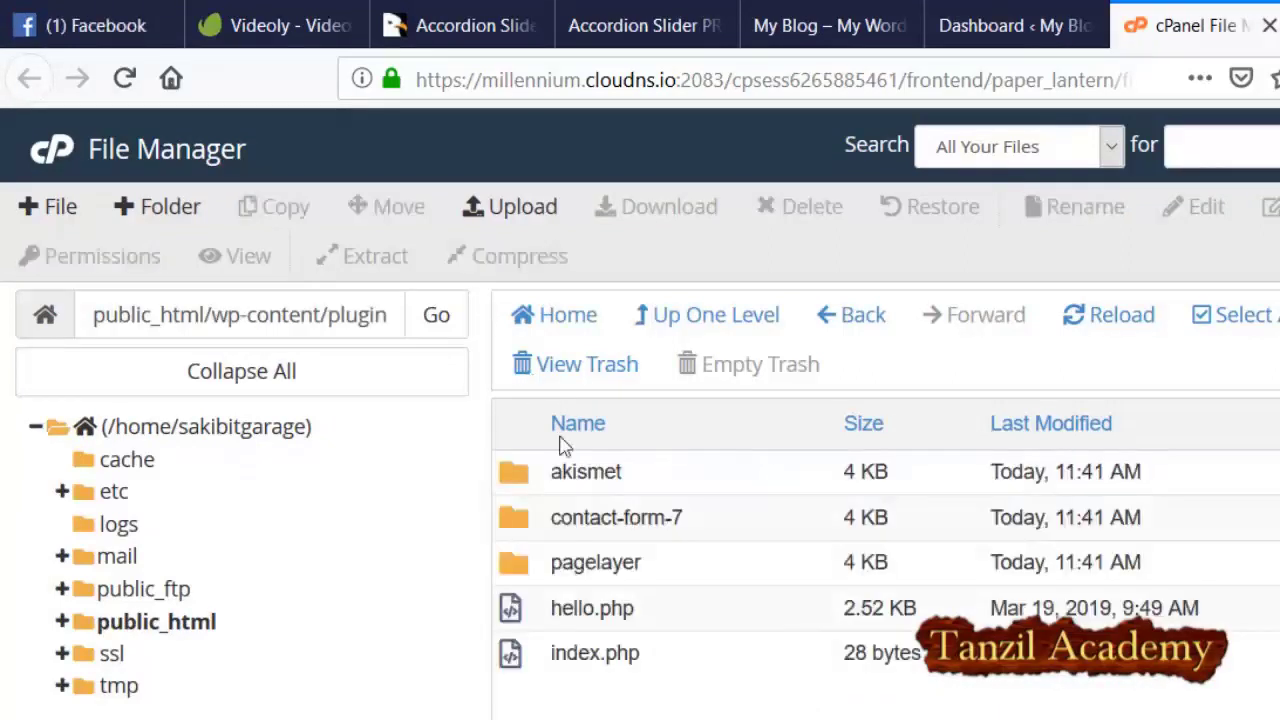
Upload accordion_slider_pro.zip to the site's plugins folder.
click(475, 198)
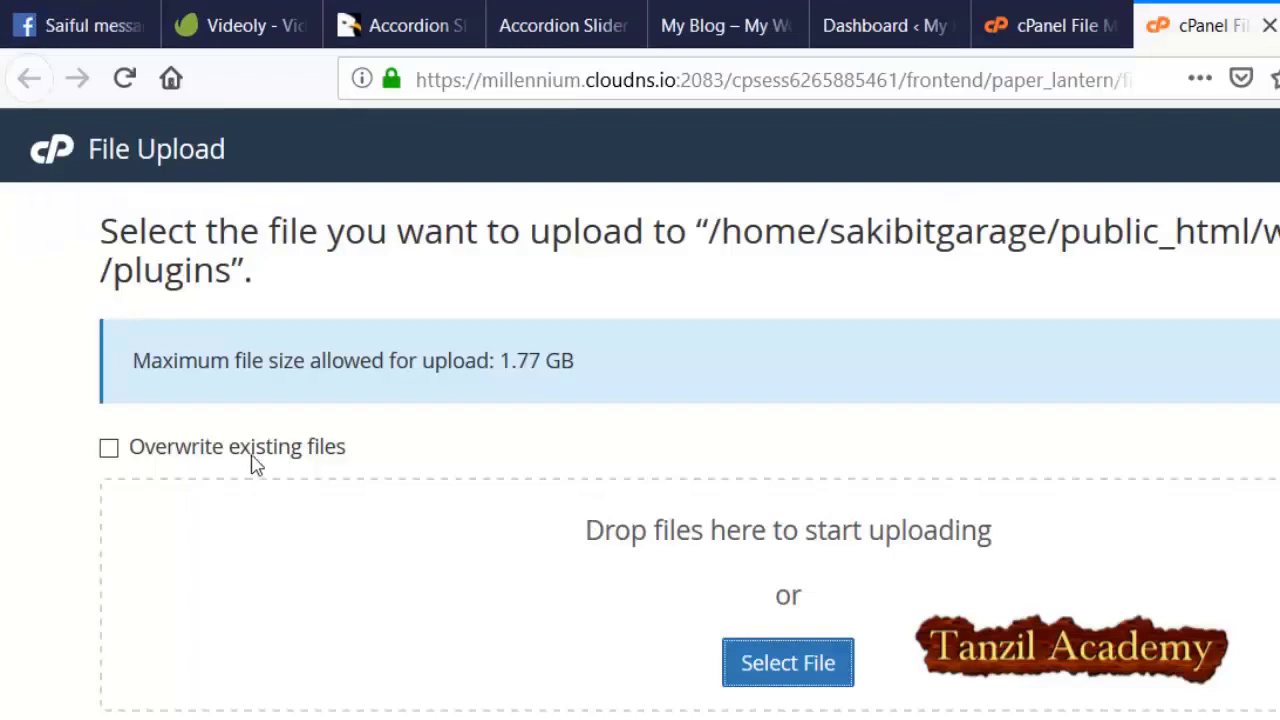
scroll(258, 462, down, 2)
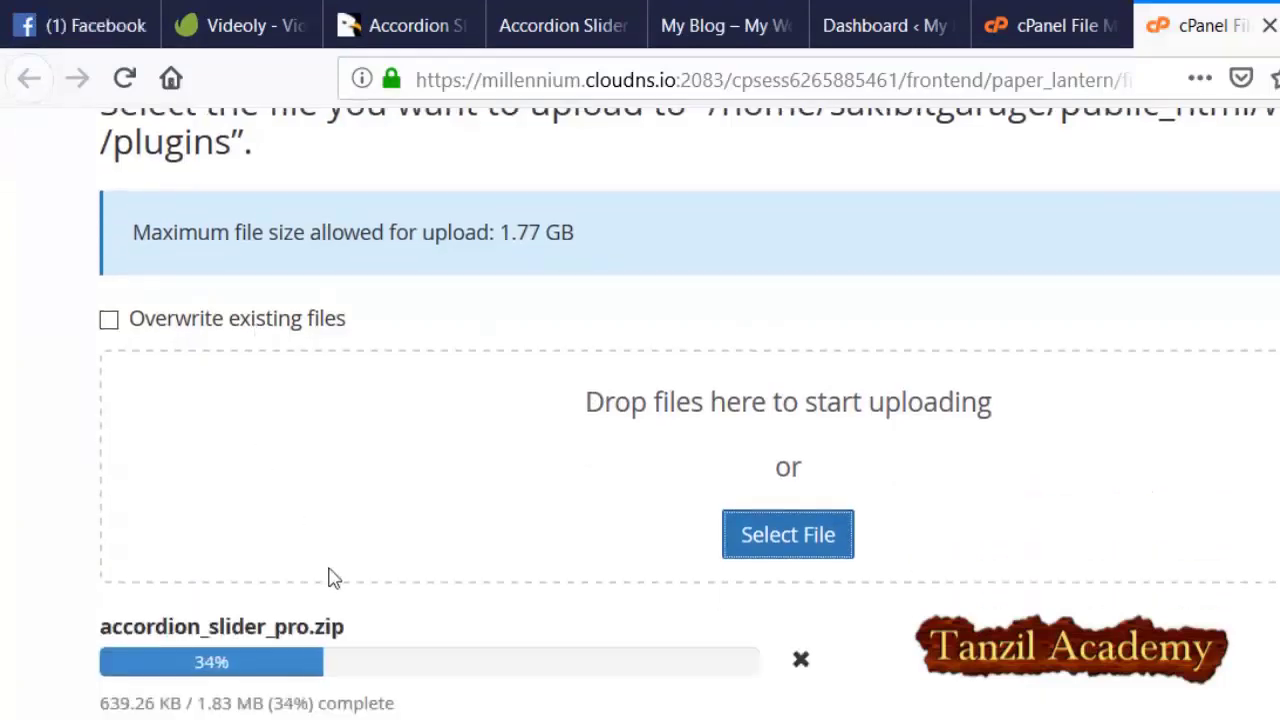
scroll(337, 577, up, 2)
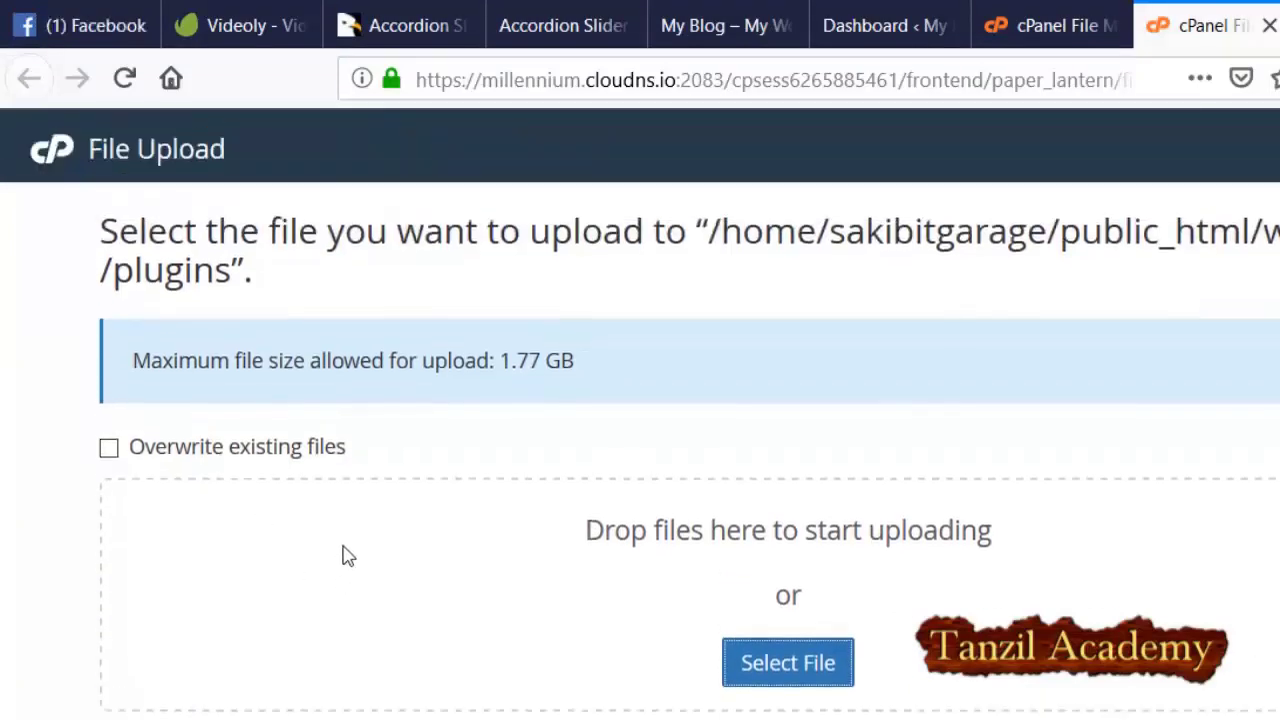
scroll(491, 586, down, 2)
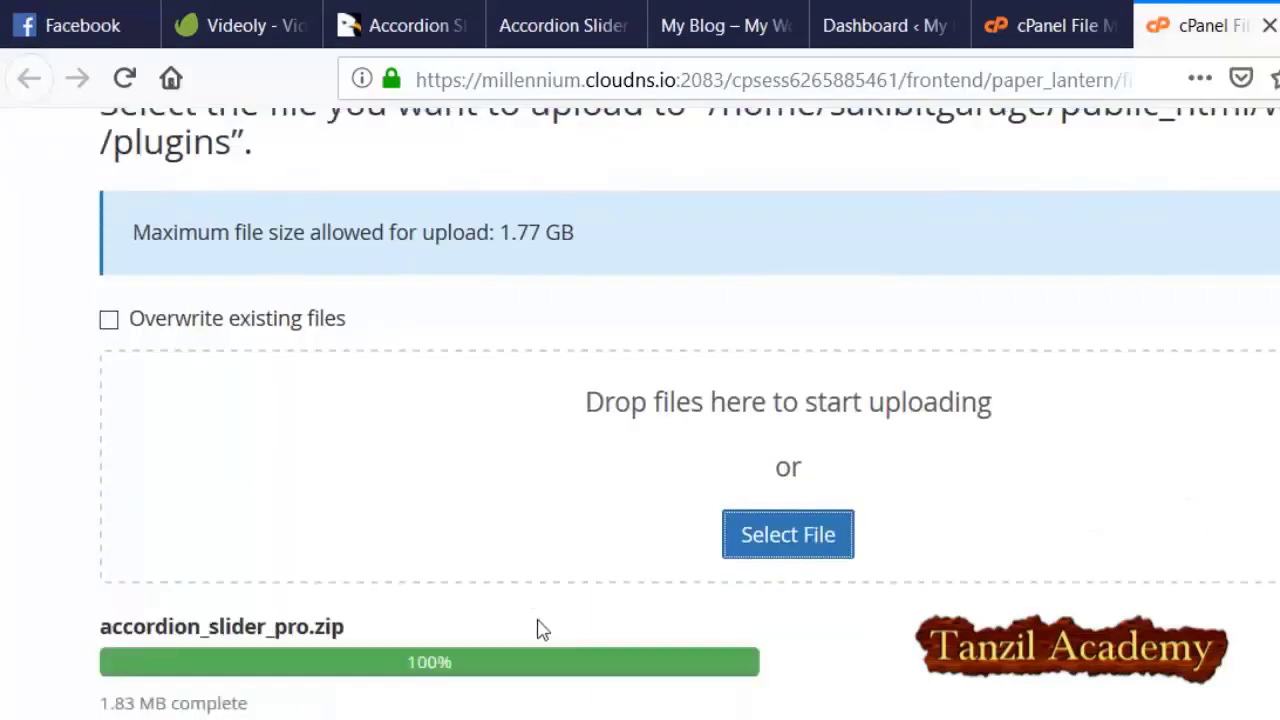
click(557, 660)
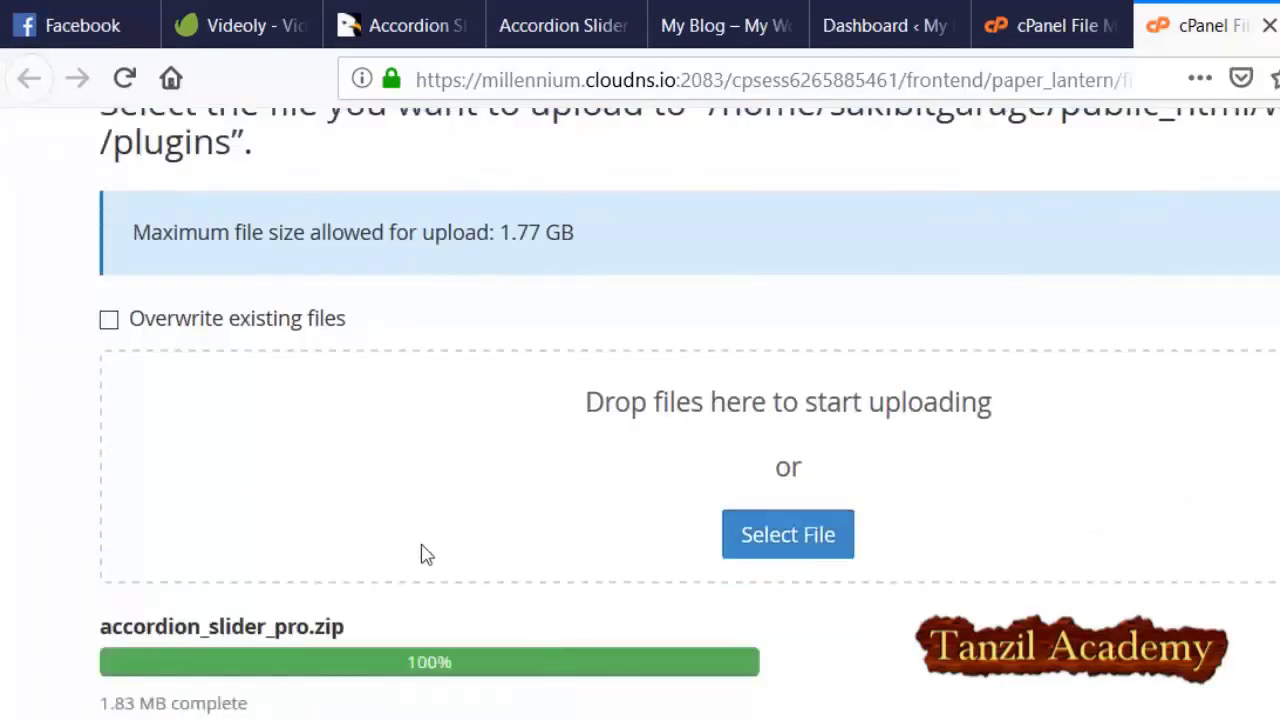
Return to the plugins folder listing and extract accordion_slider_pro.zip into /public_html/wp-content/plugins.
key(ctrl+w)
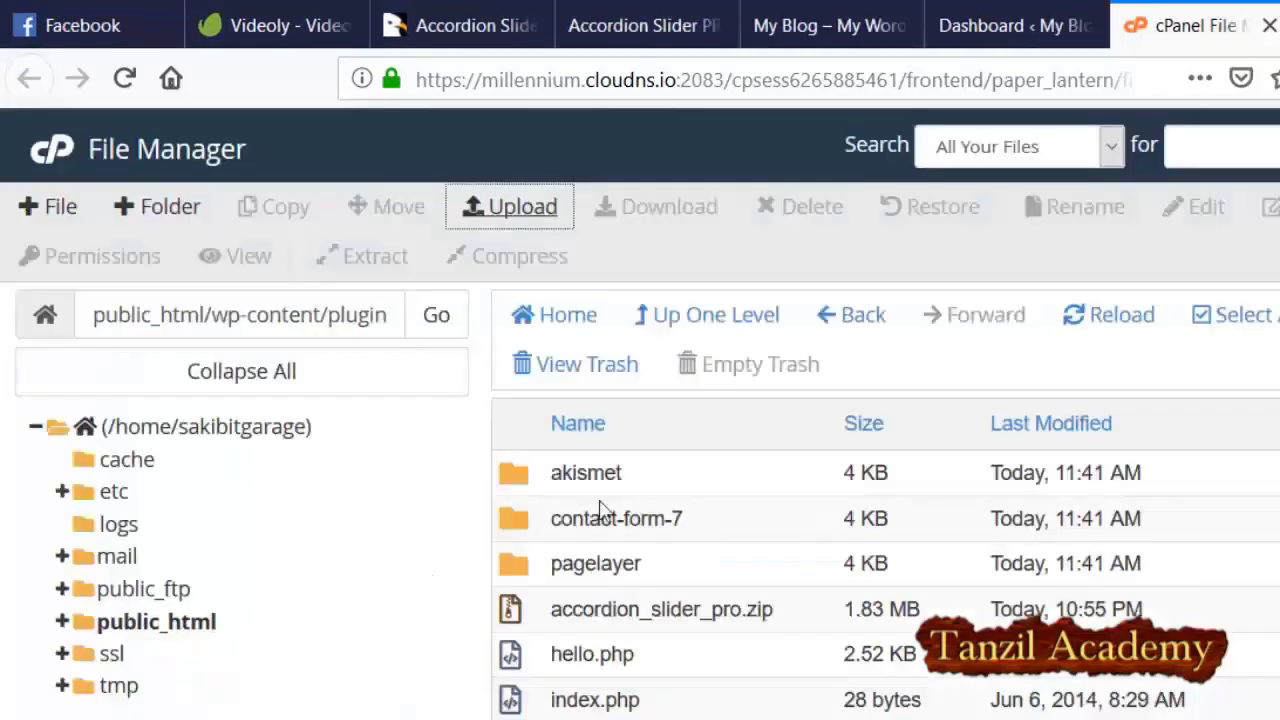
right_click(745, 609)
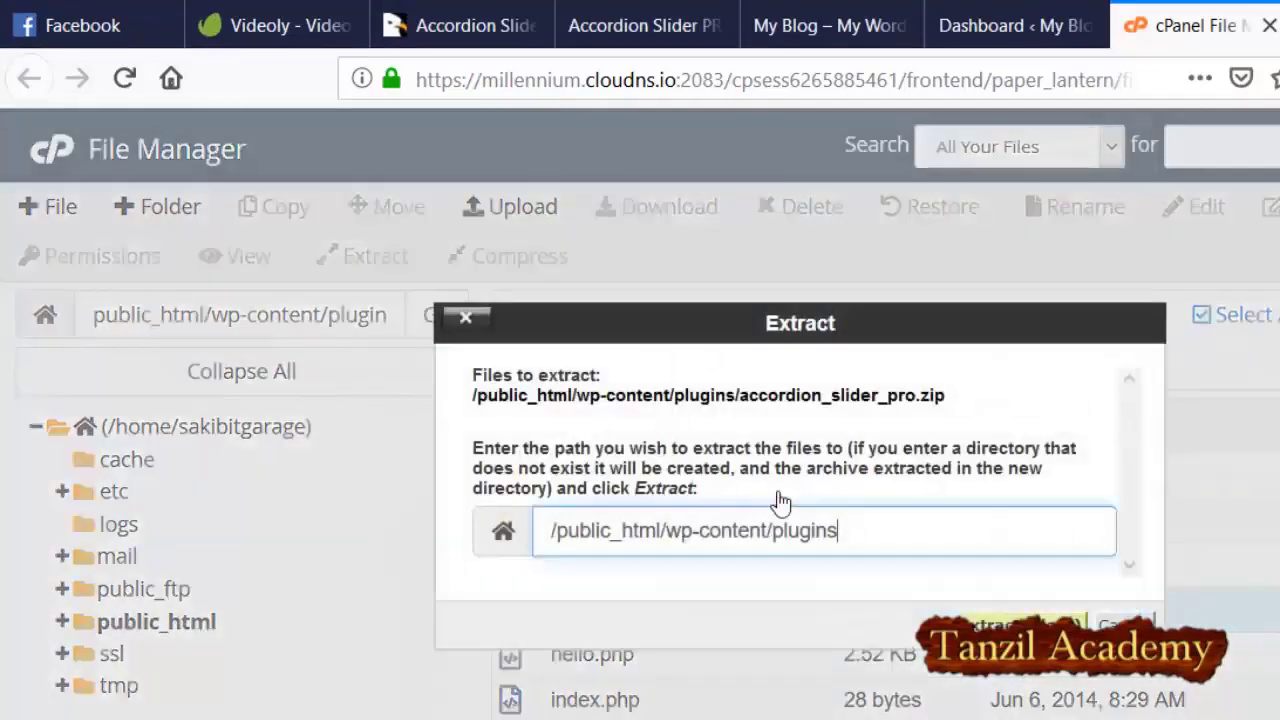
key(Return)
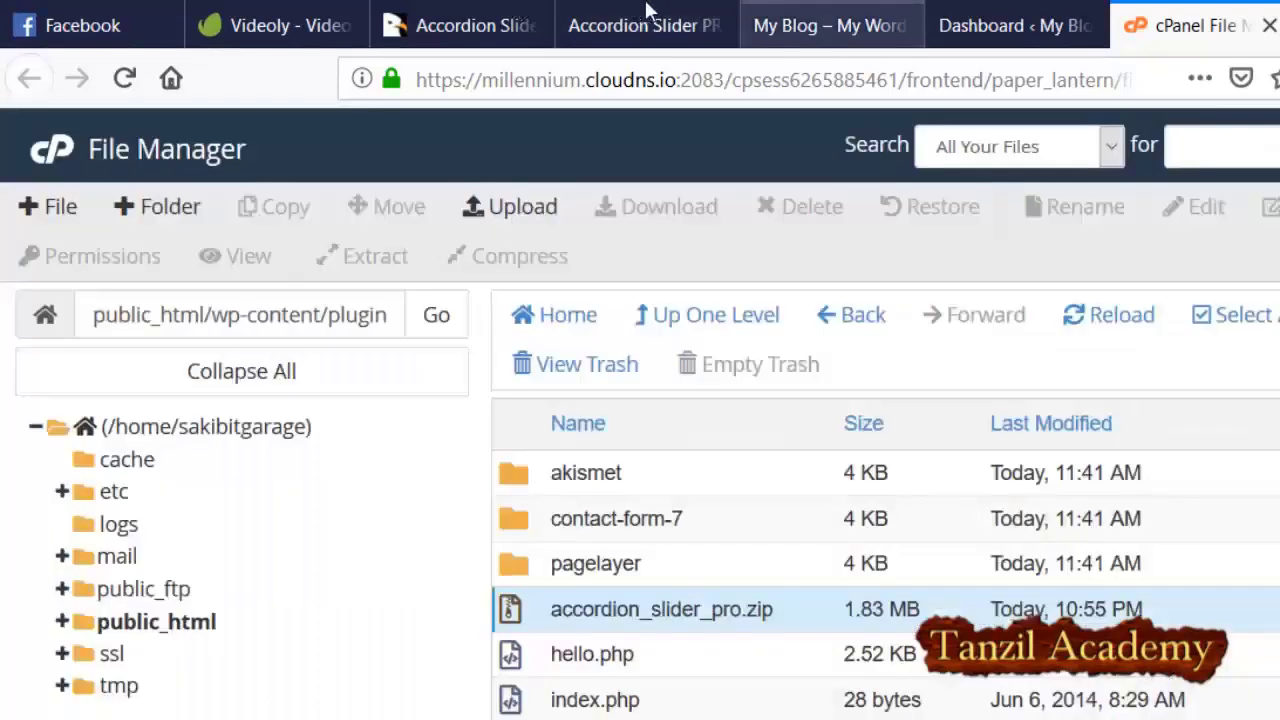
Switch to the blog's WordPress dashboard and activate the Accordion Slider PRO plugin among the installed plugins.
click(808, 20)
click(590, 20)
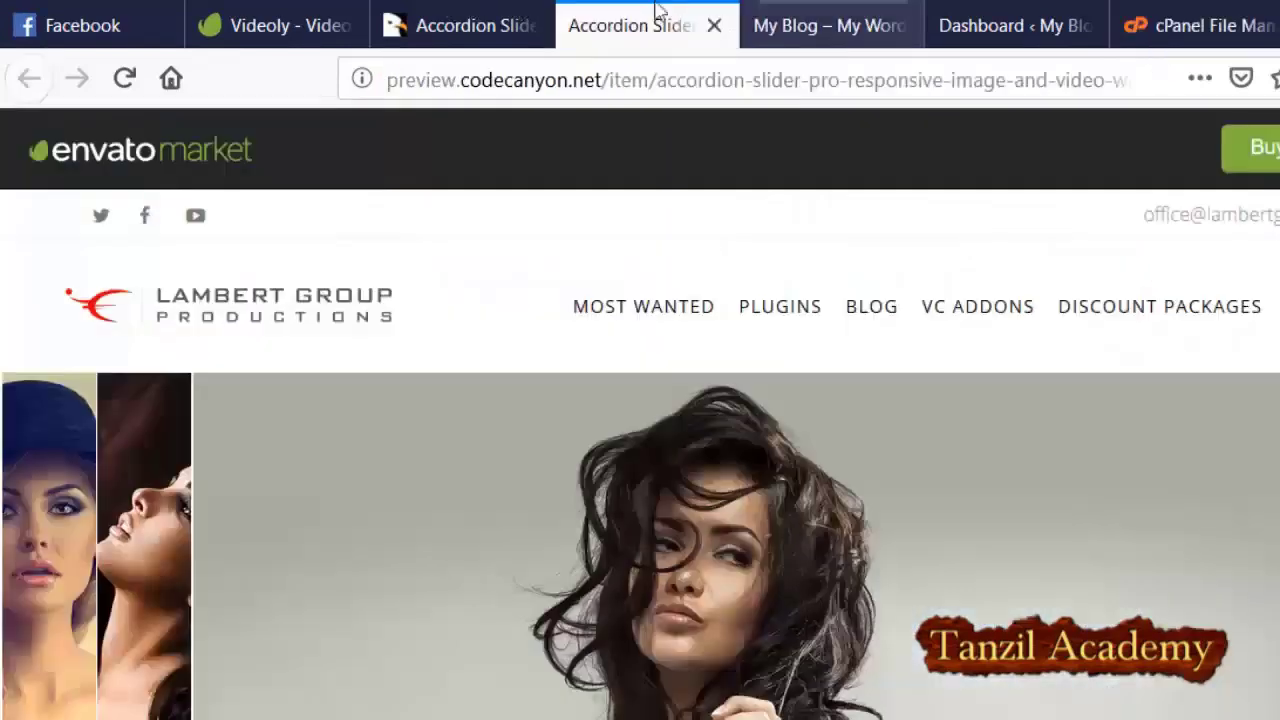
click(955, 20)
mouse_move(106, 634)
click(262, 637)
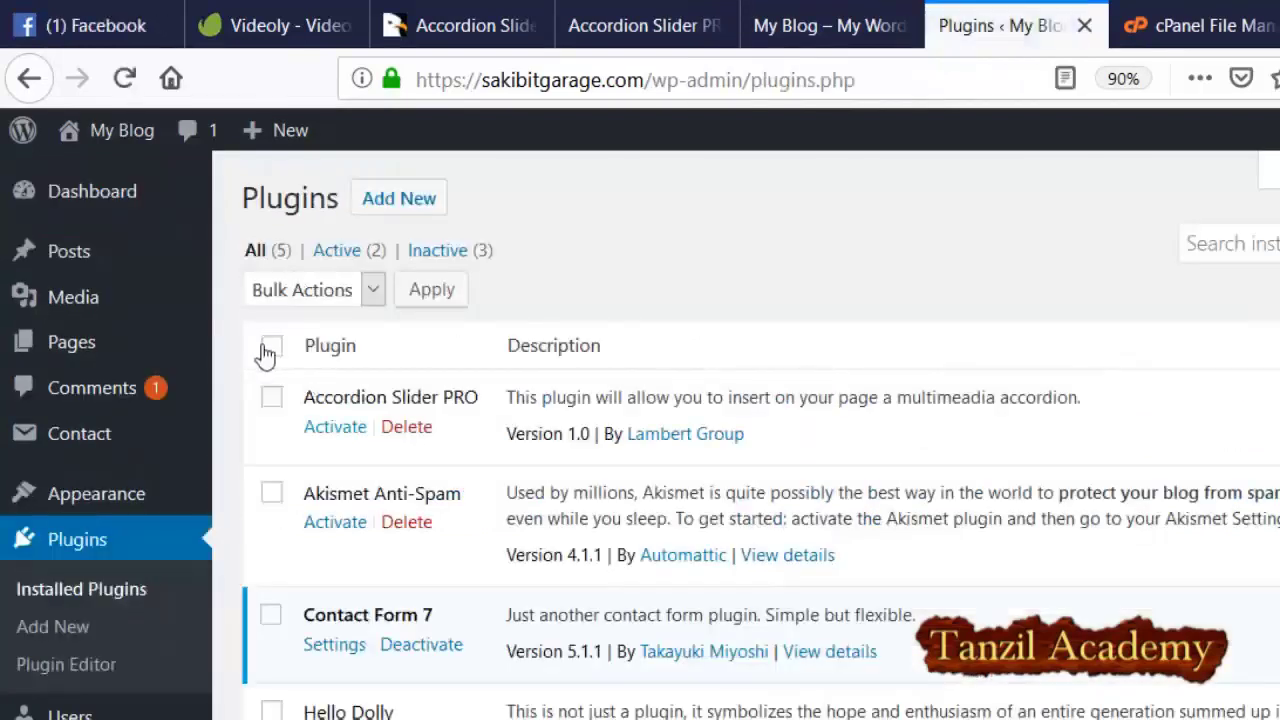
click(334, 426)
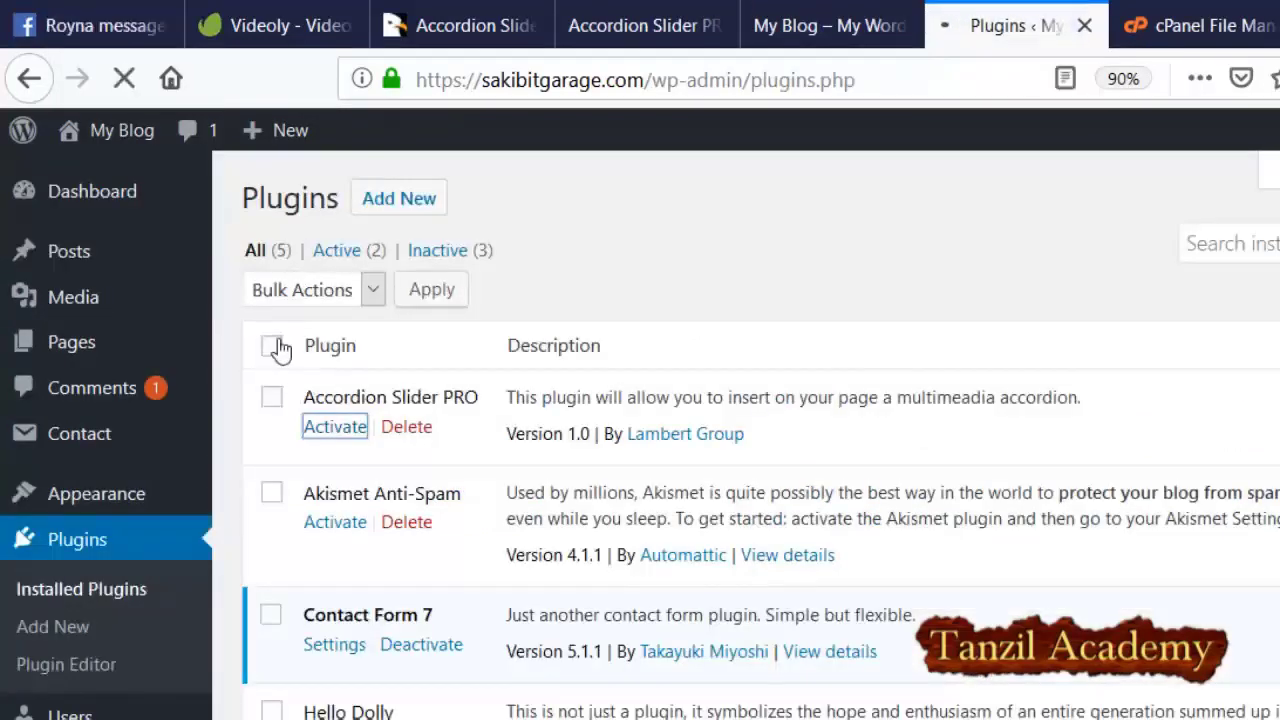
Go to Accordion Slider PRO's Manage Accordions page and open the Accordion Settings of Default Accordion.
scroll(406, 369, down, 5)
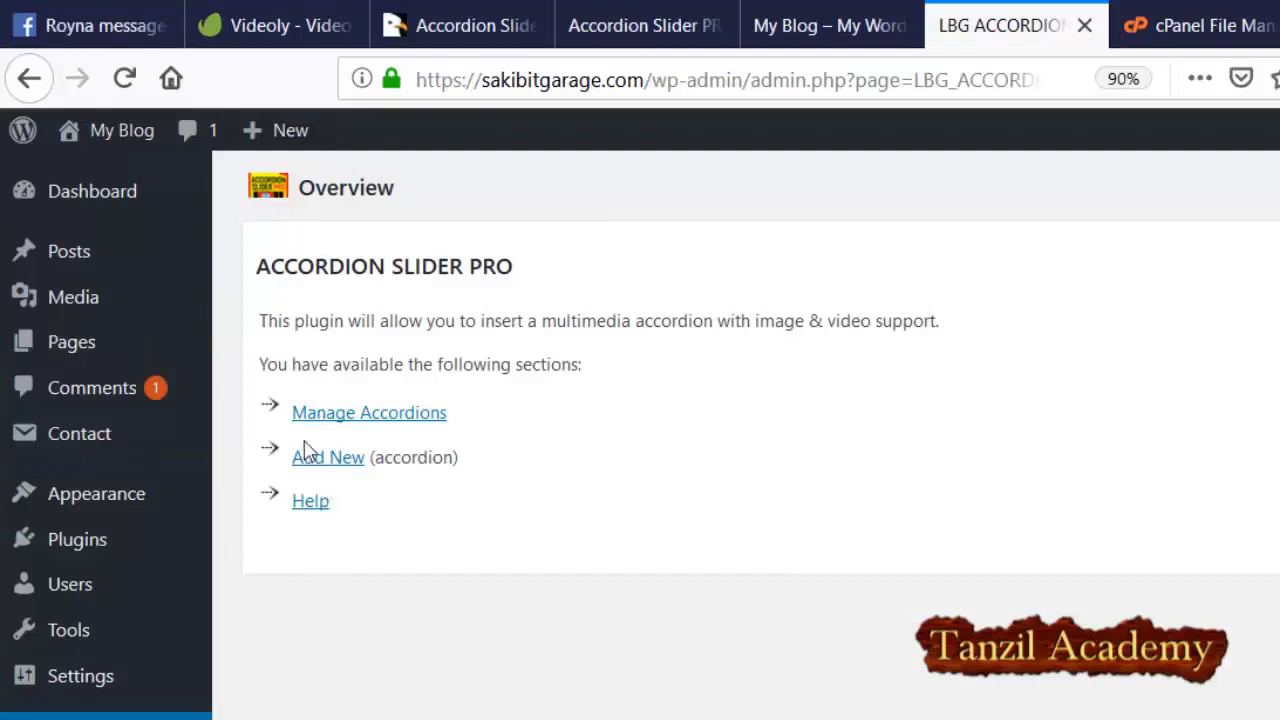
click(330, 412)
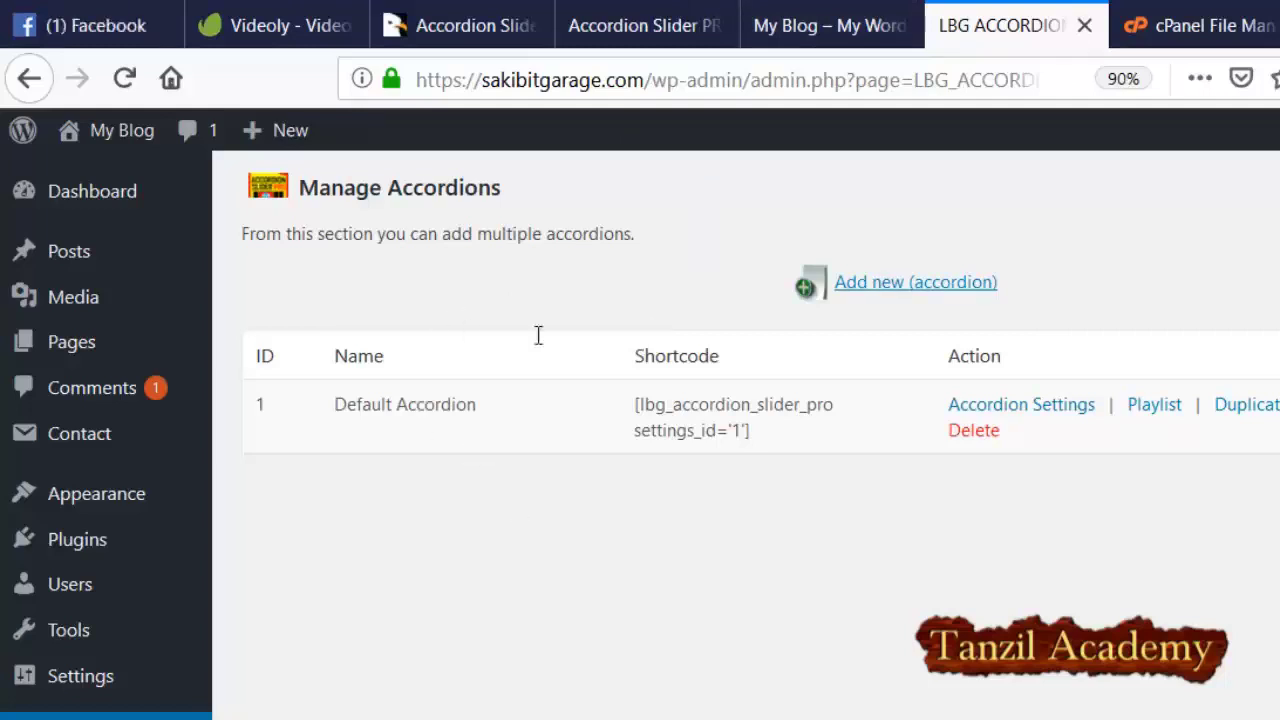
click(1021, 404)
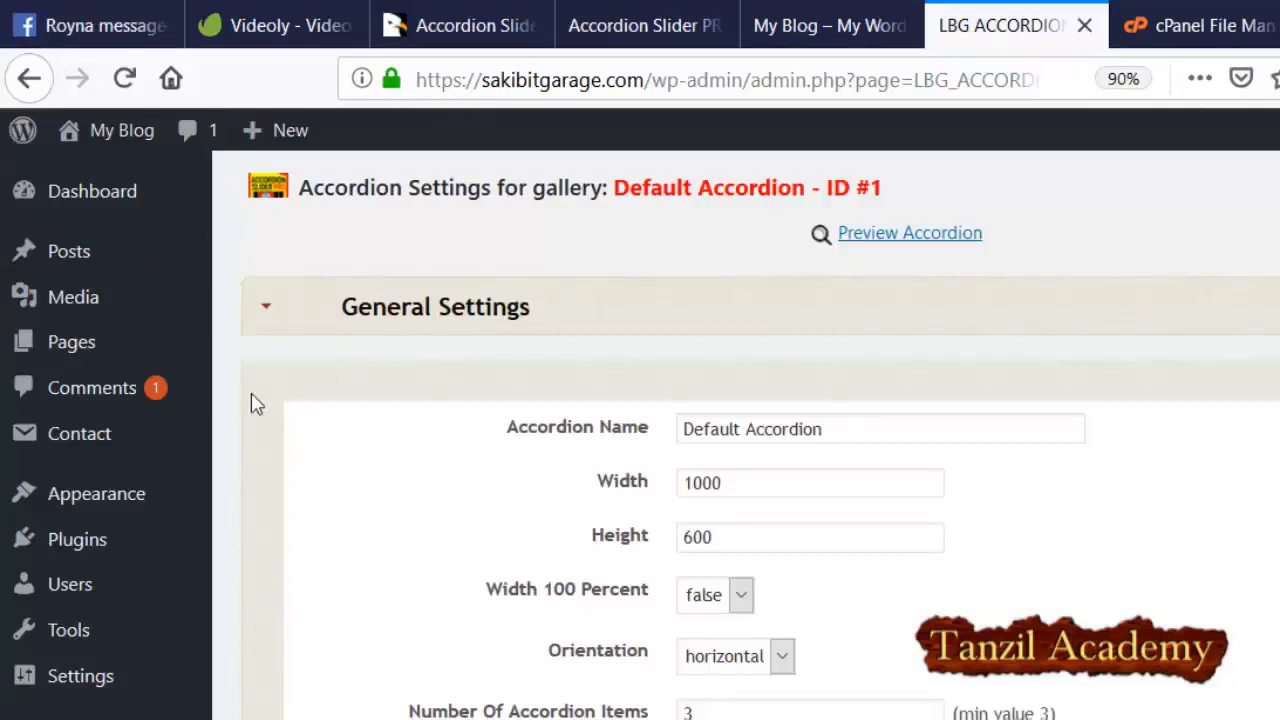
Set the Height of Default Accordion to 400 in the General Settings.
key(Tab)
key(ctrl+a)
click(395, 403)
key(Tab)
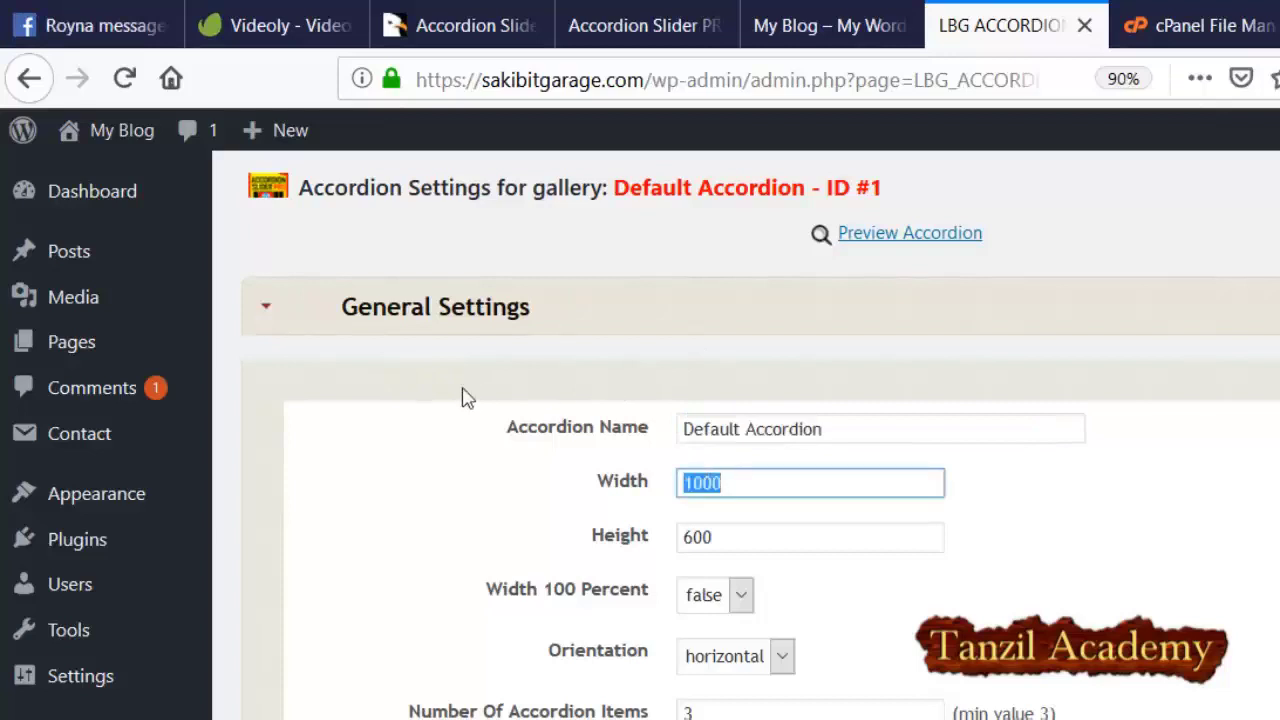
key(Tab)
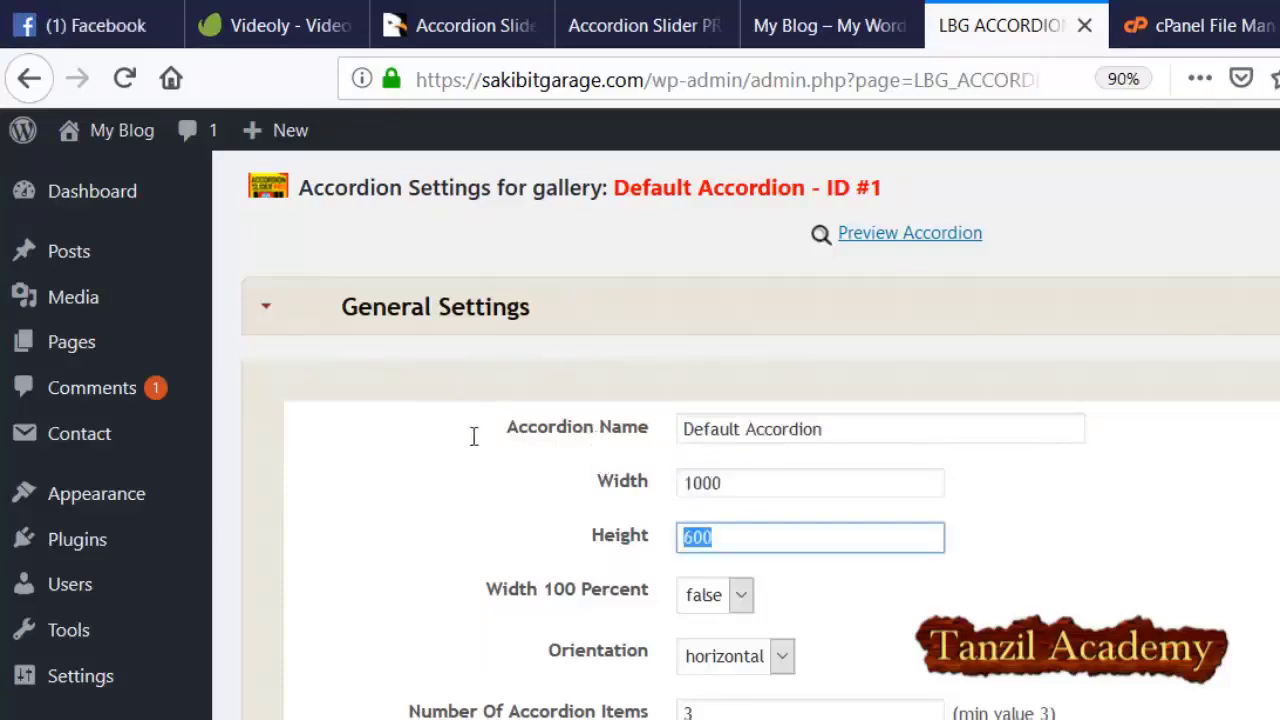
text(400)
Check the choices for Width 100 Percent, keep it at false, and review the general settings below it.
scroll(718, 455, down, 3)
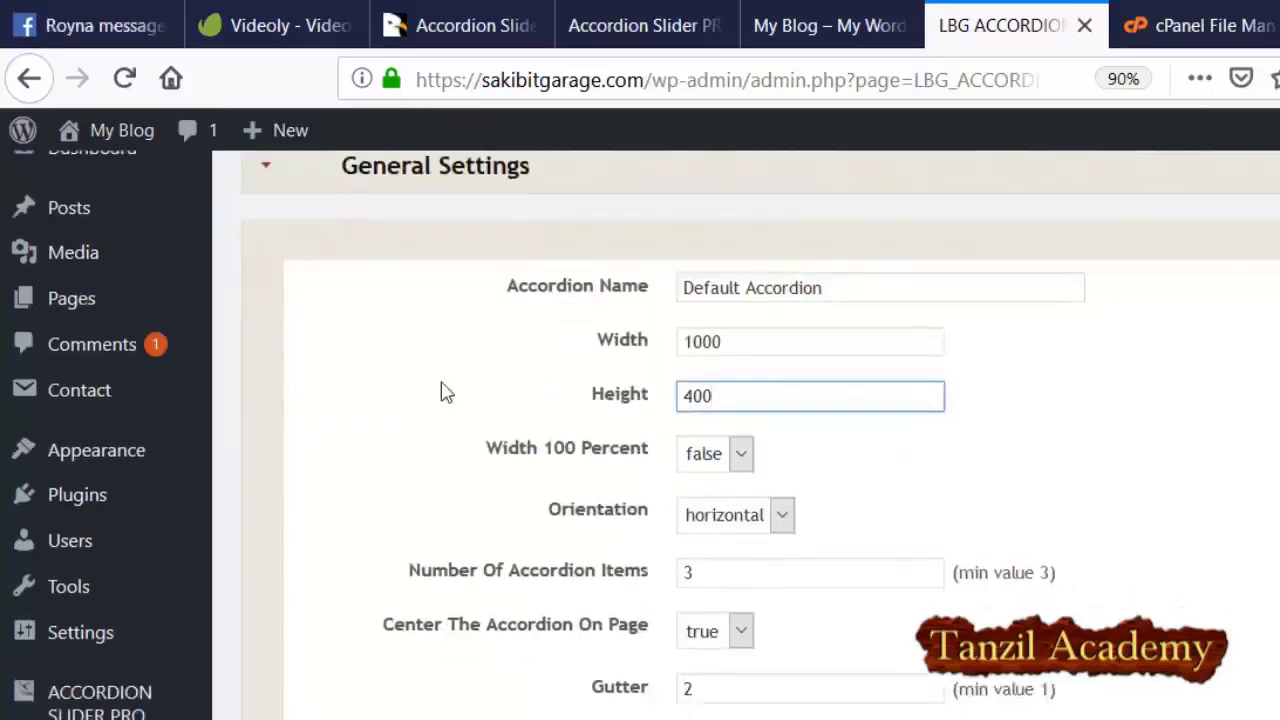
click(738, 455)
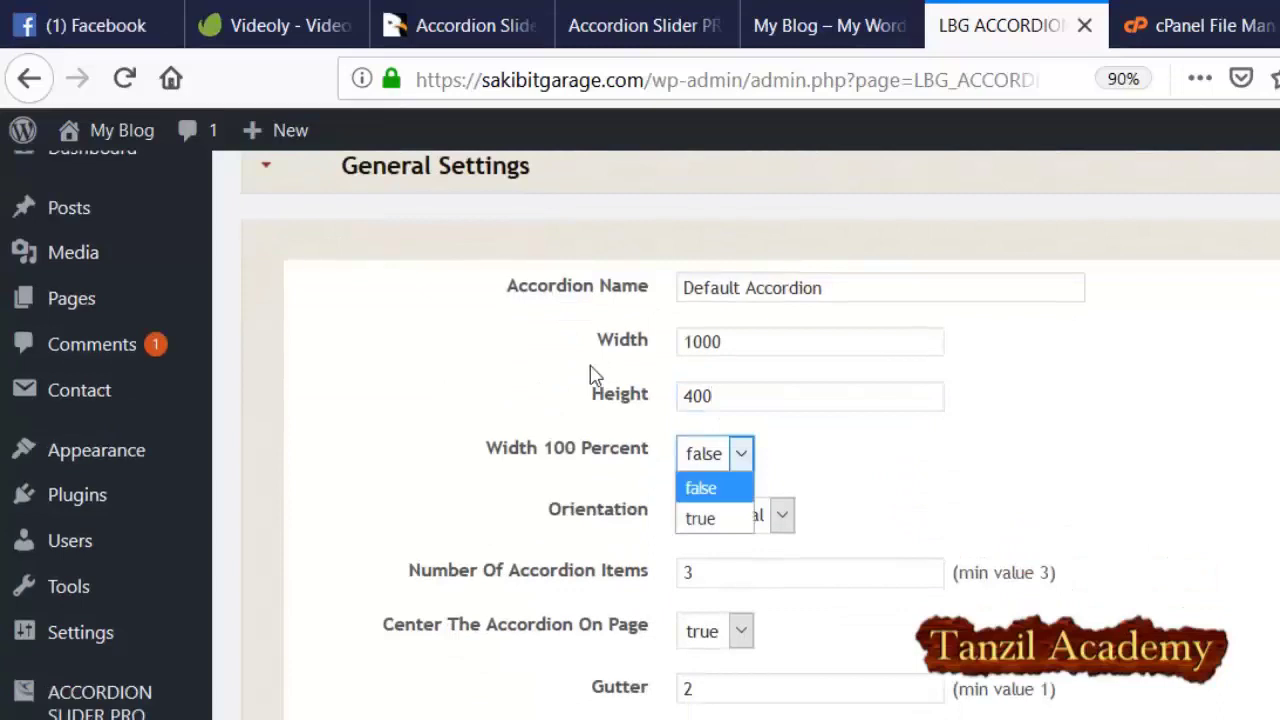
key(Return)
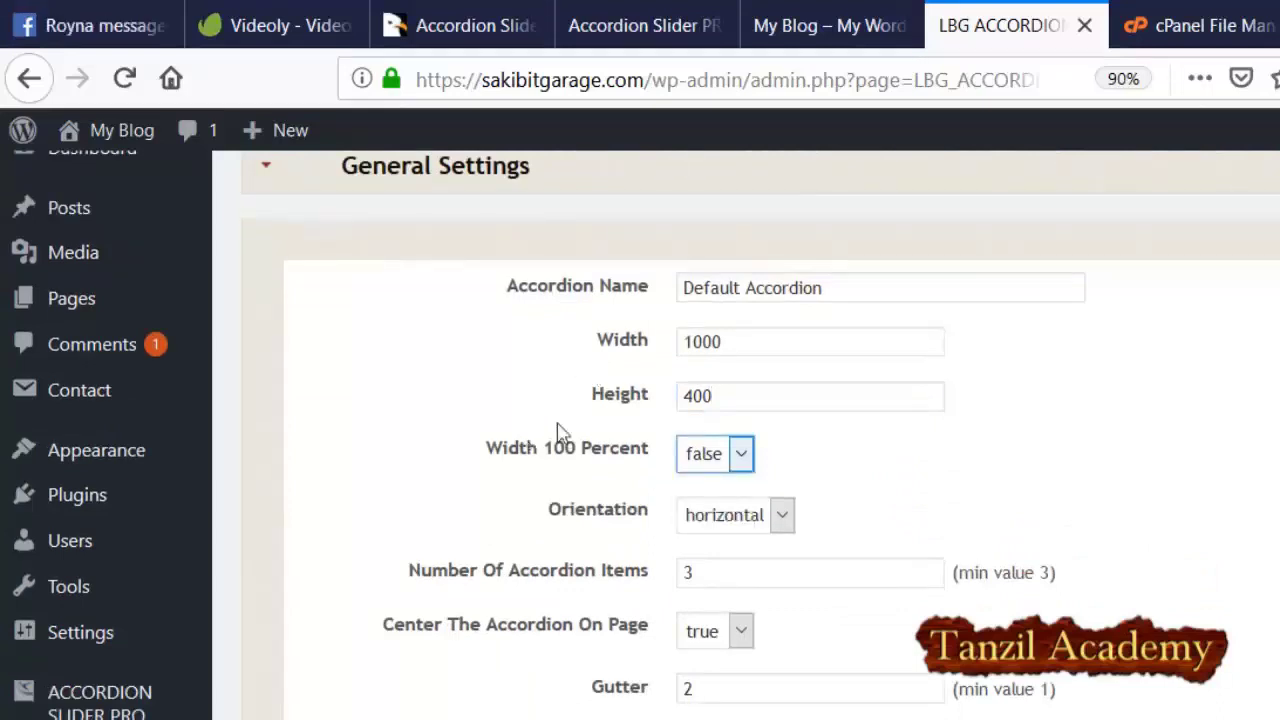
scroll(611, 429, down, 3)
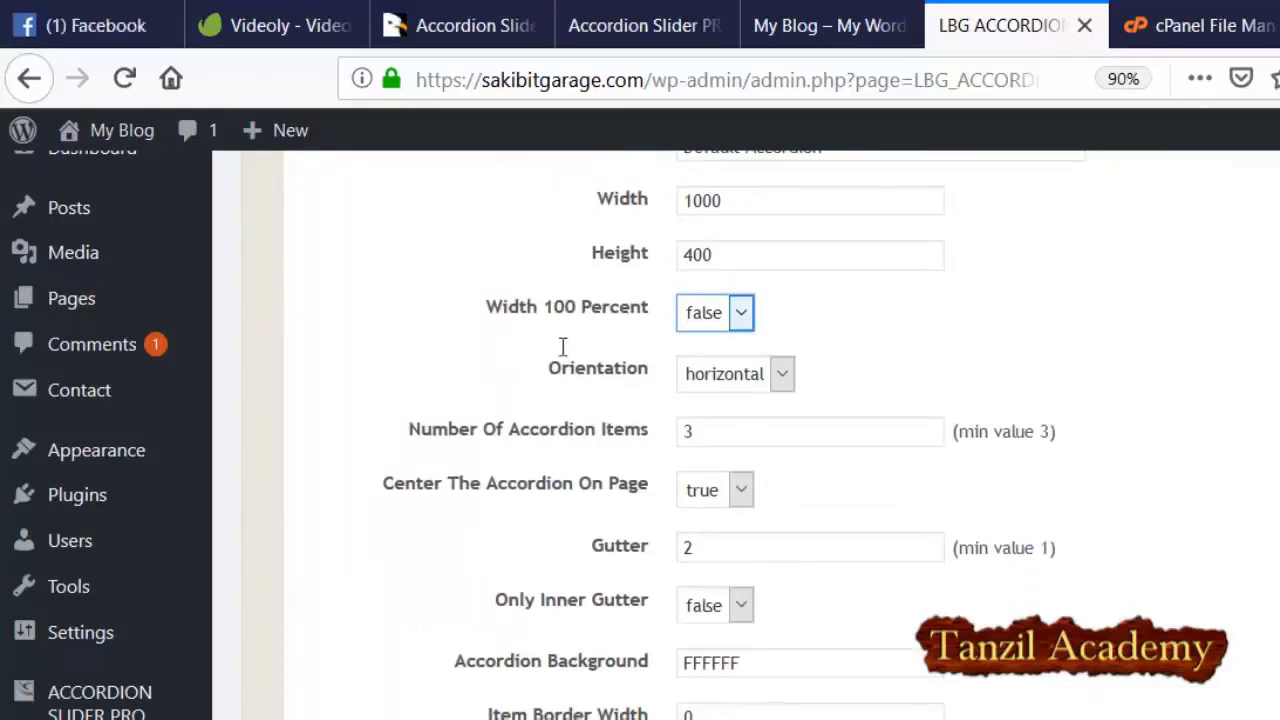
Set the Number Of Accordion Items to 4 and update the accordion settings.
key(Tab)
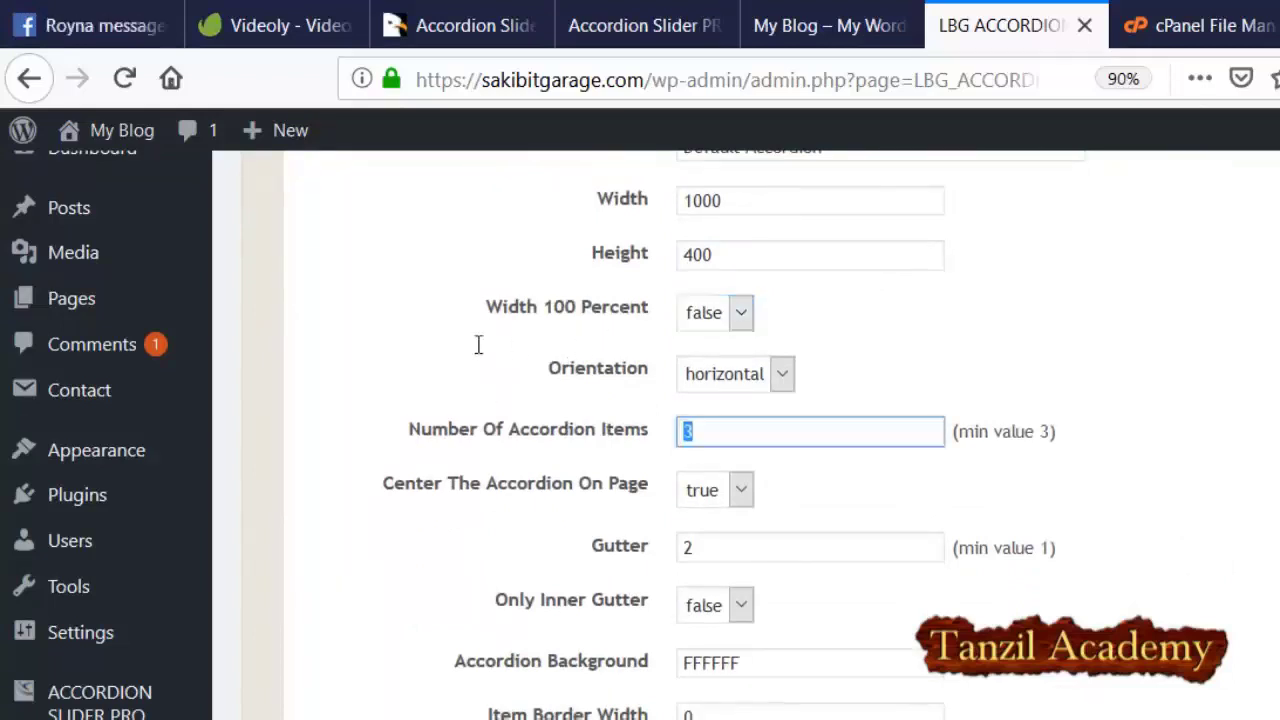
text(4)
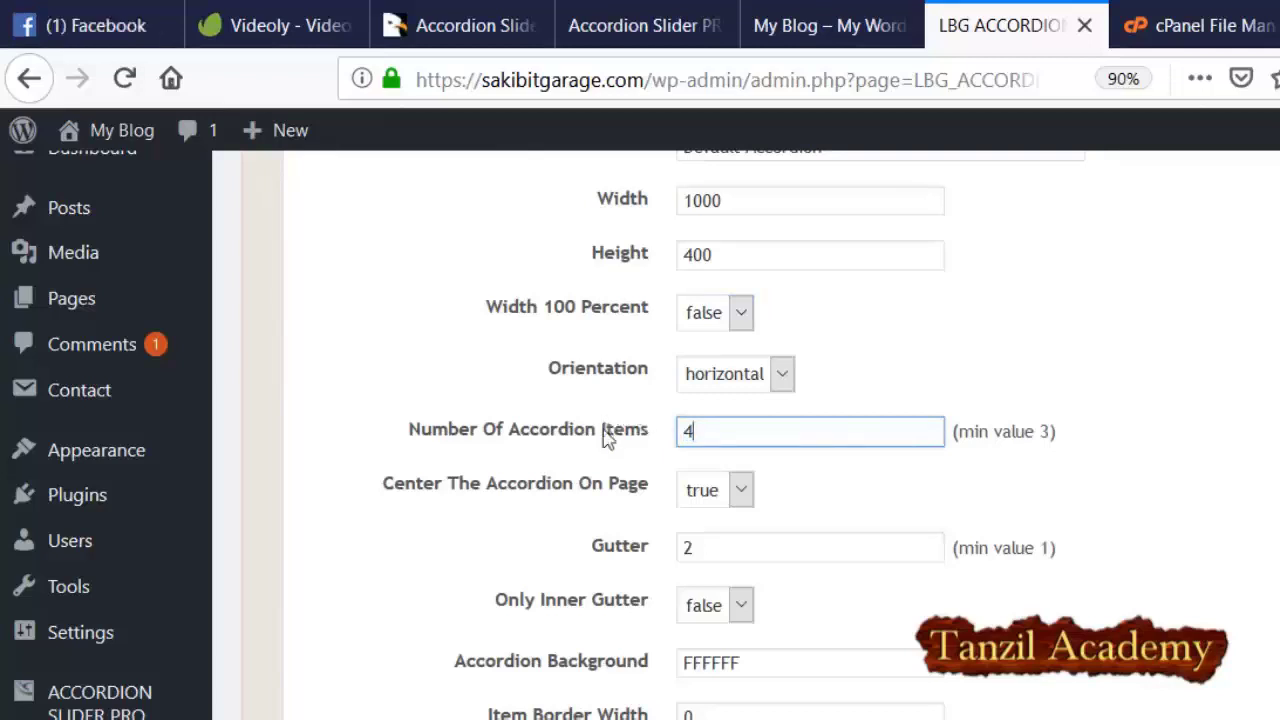
scroll(480, 531, down, 3)
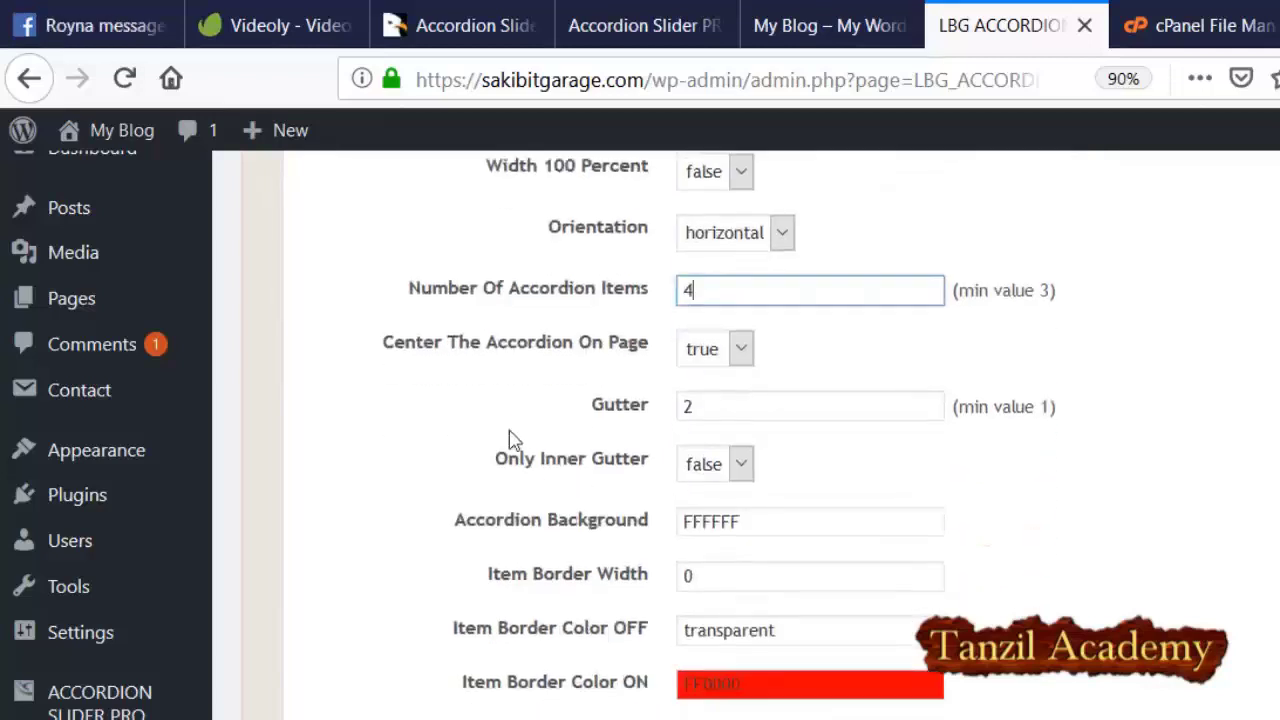
scroll(437, 488, down, 1)
scroll(437, 490, down, 8)
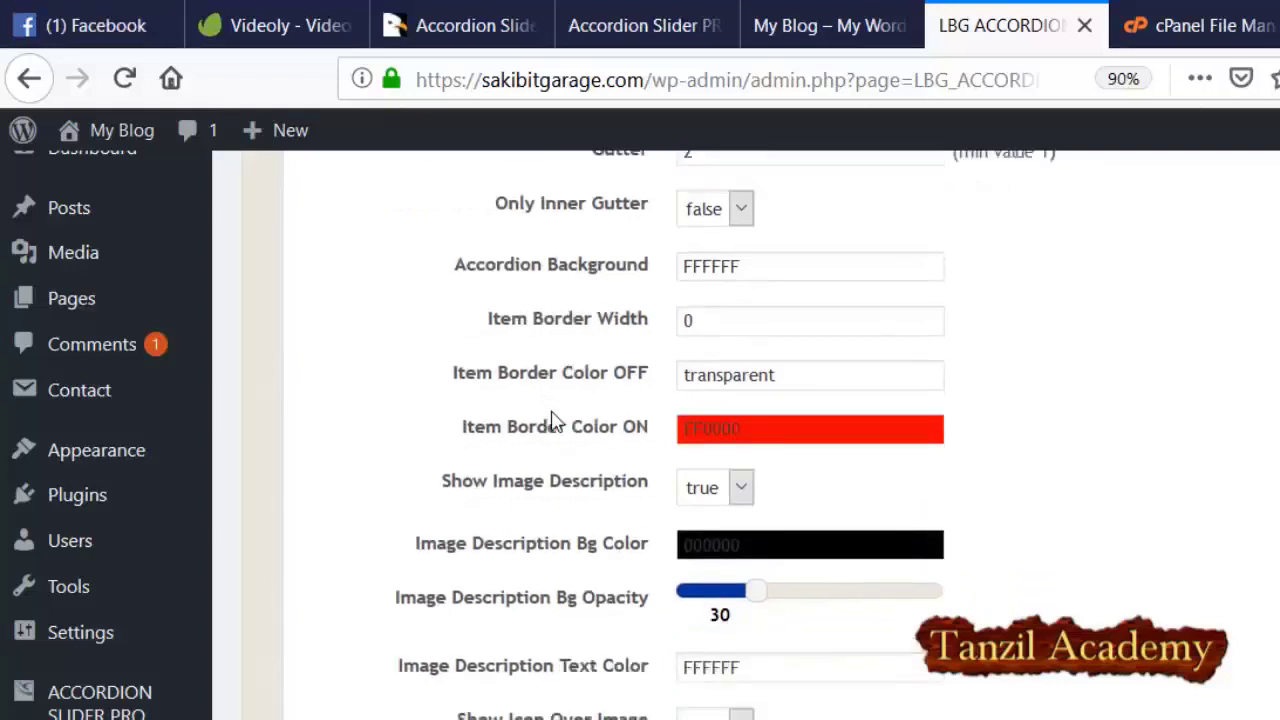
scroll(560, 445, down, 1)
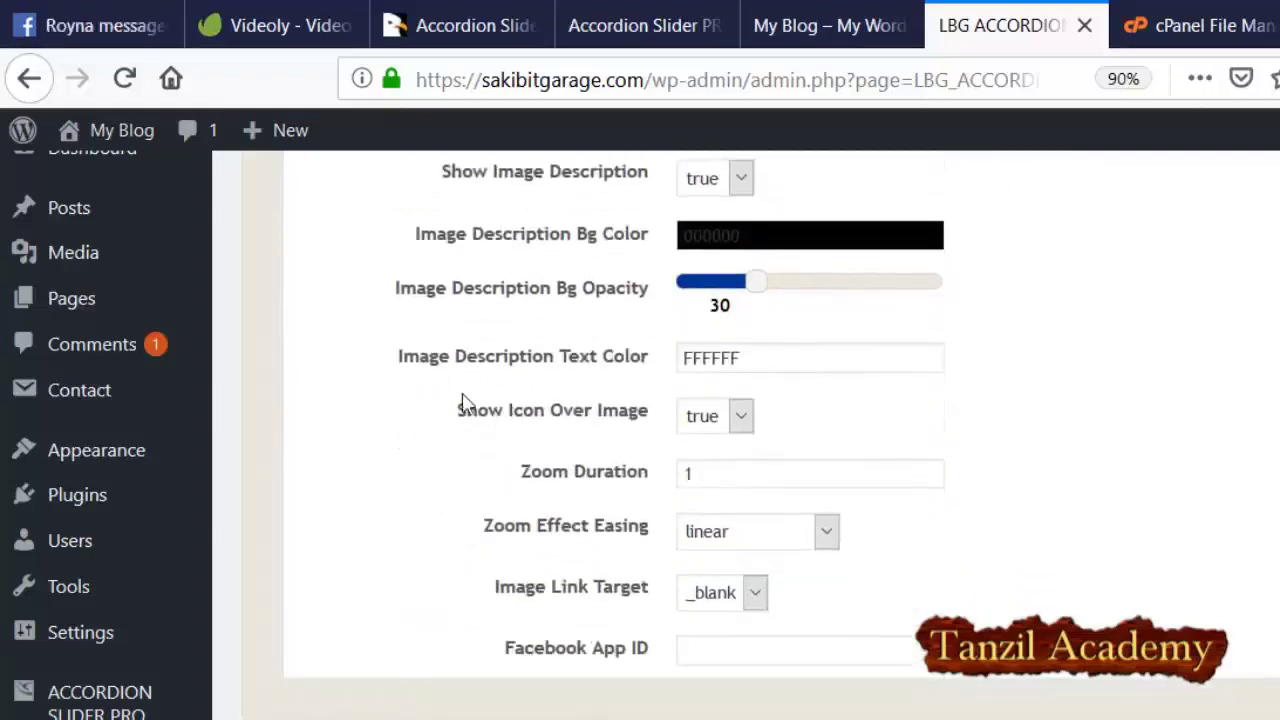
scroll(464, 468, down, 1)
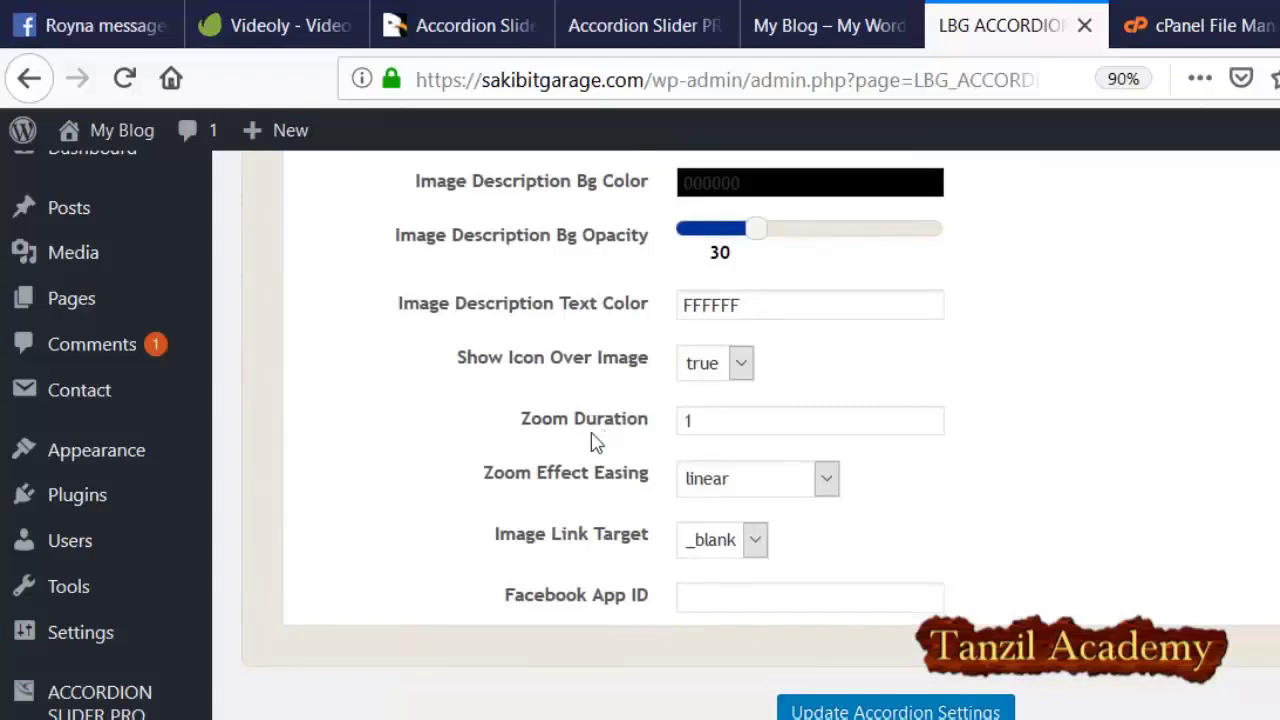
click(845, 710)
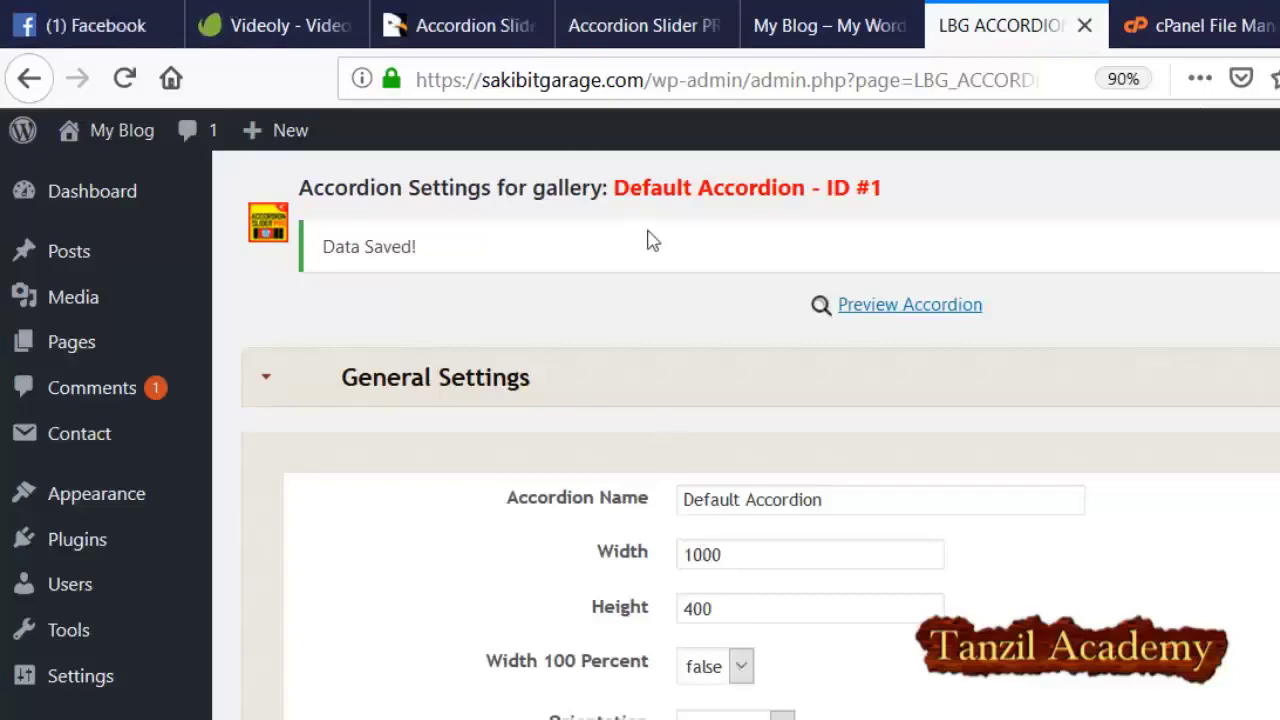
Return to the Manage Accordions list, open Default Accordion's Playlist and start adding a new item.
scroll(420, 414, down, 15)
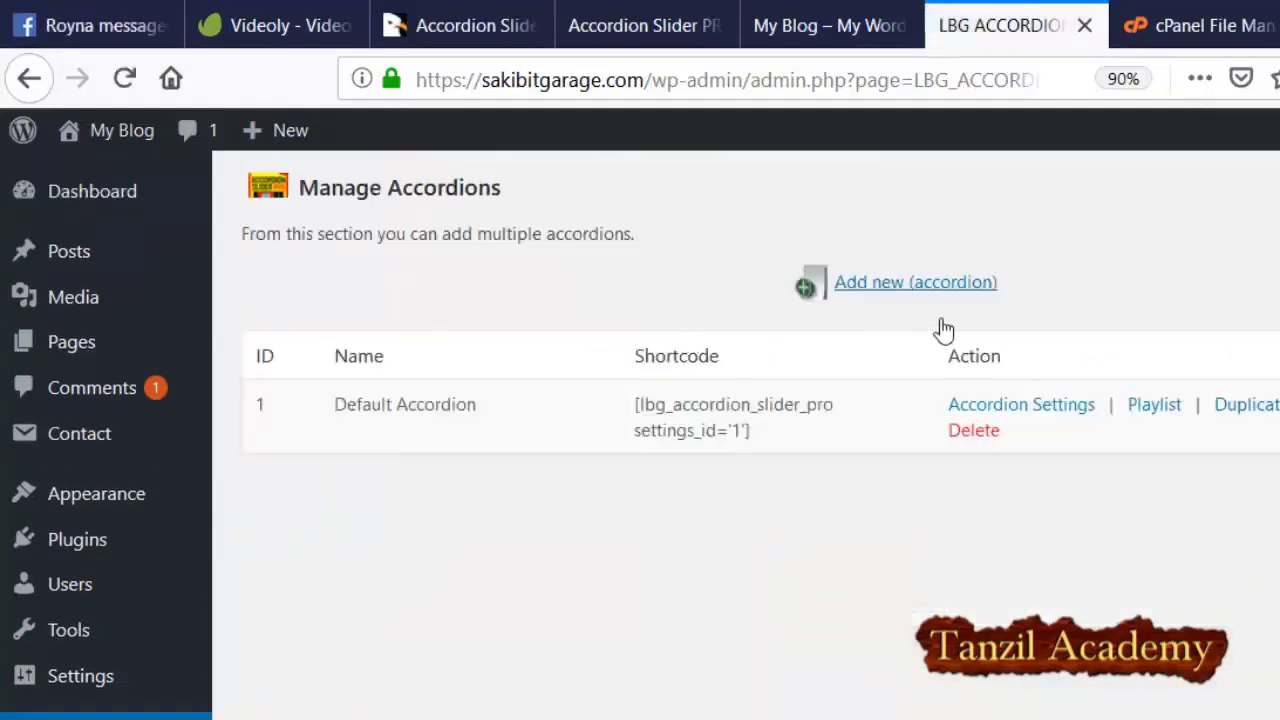
key(Return)
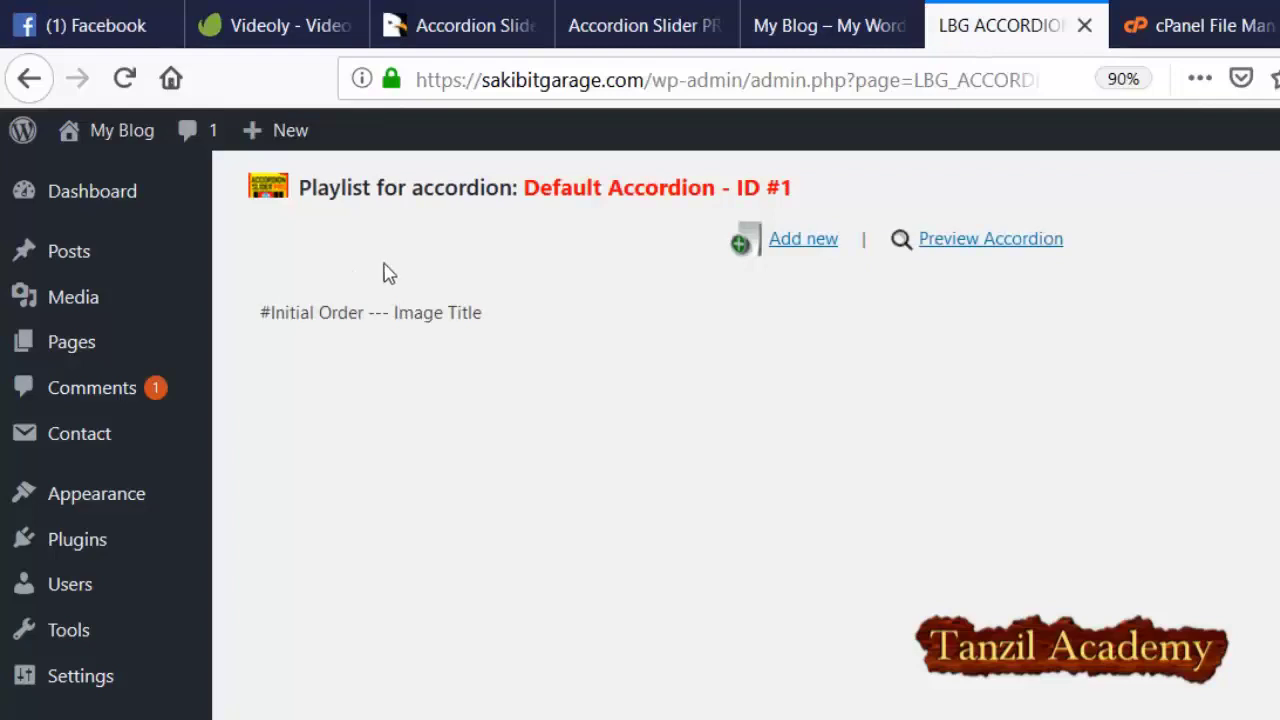
click(803, 238)
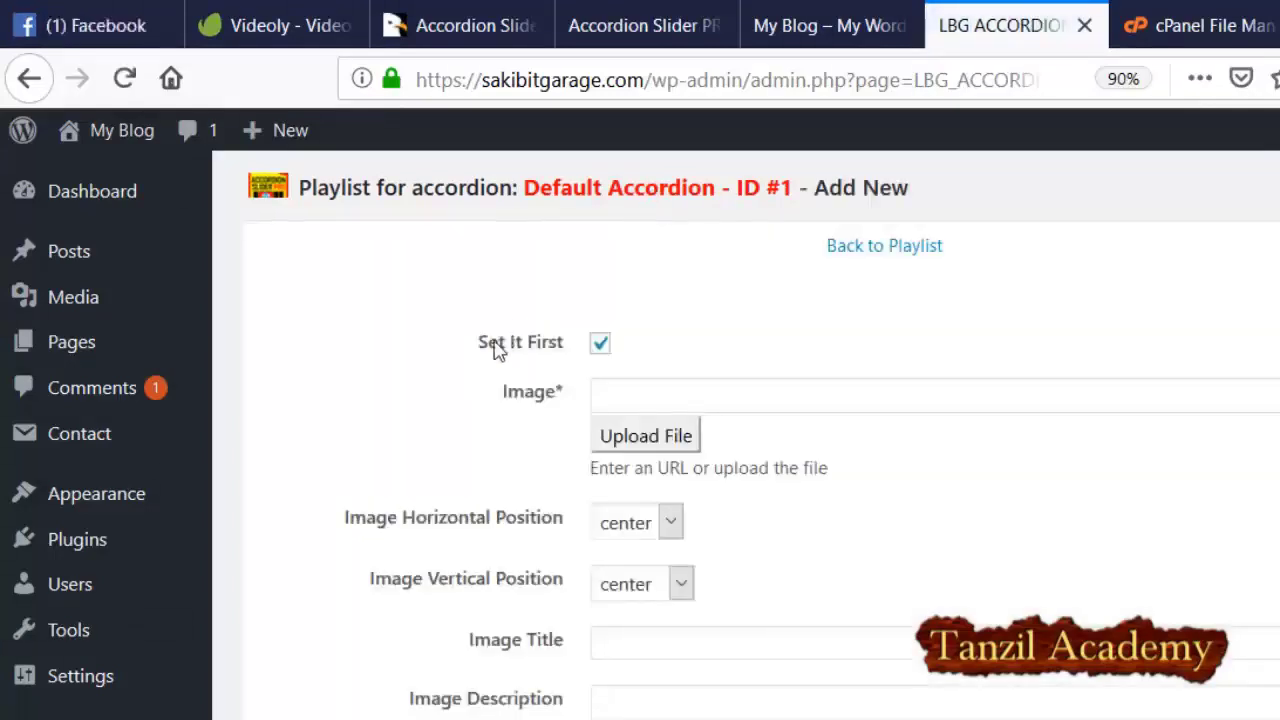
Upload DSCI3629.jpg to the media library and insert it as the Image of the new playlist item.
click(645, 436)
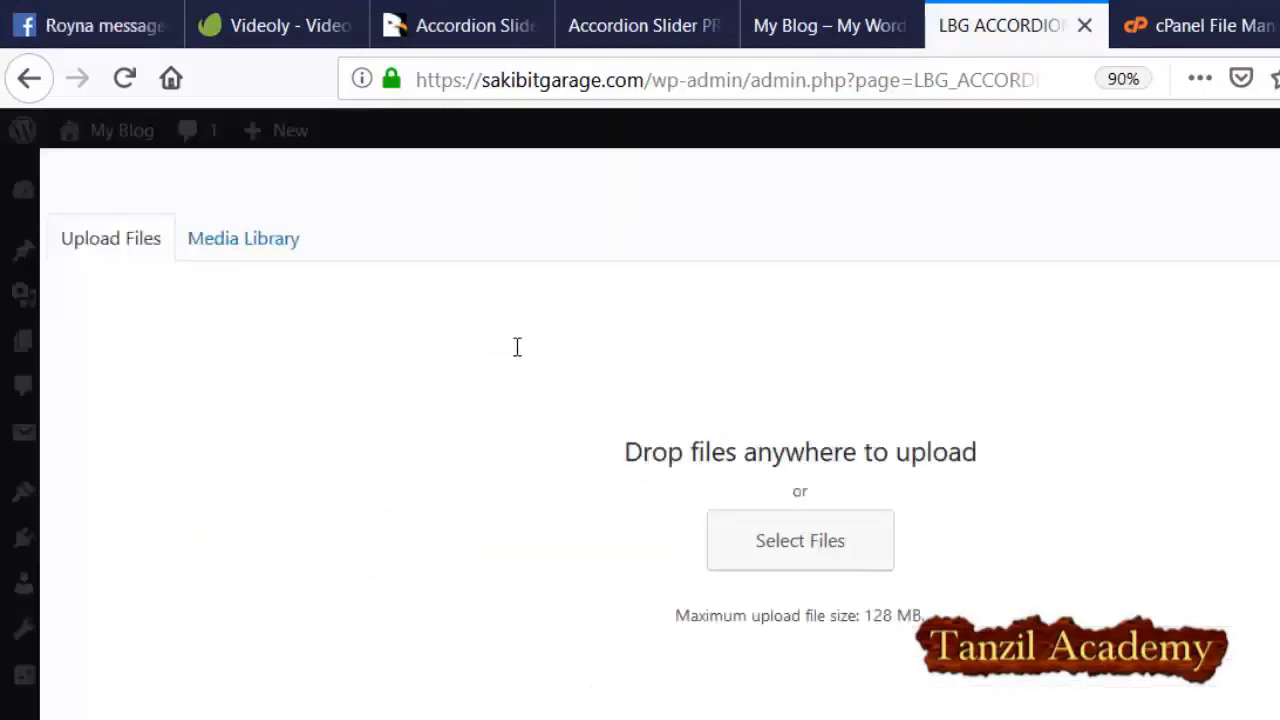
click(772, 540)
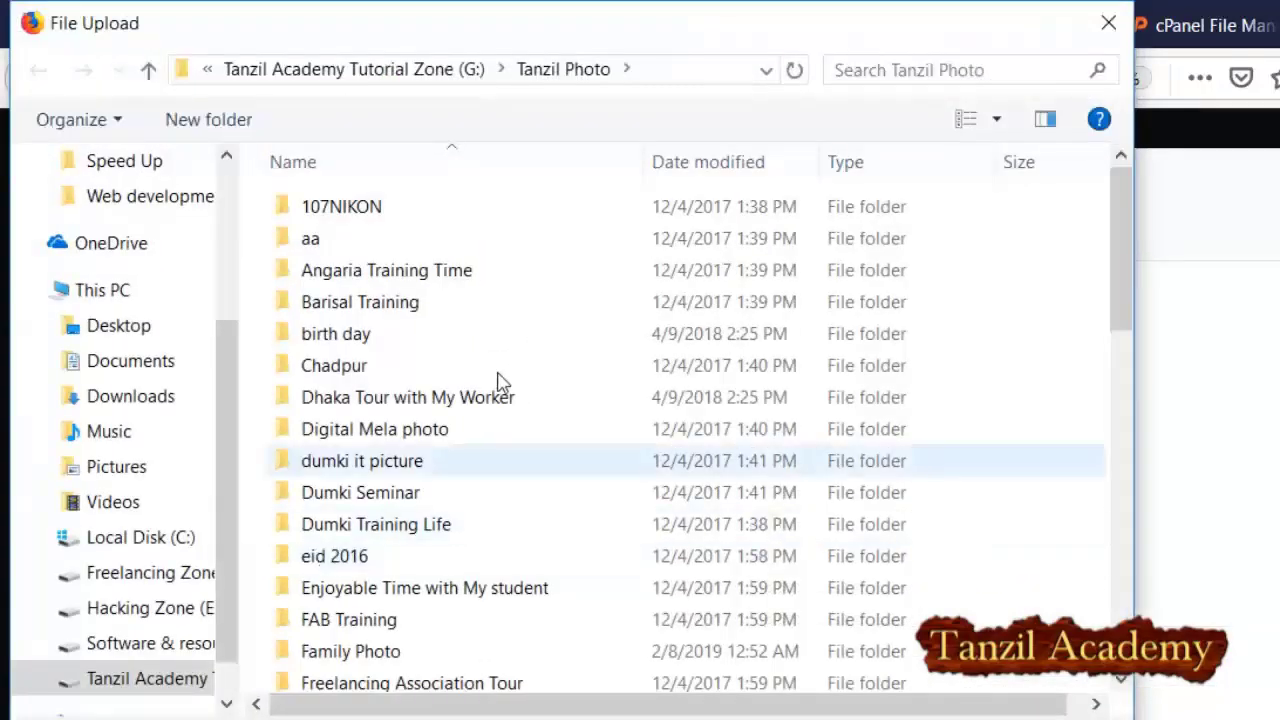
key(Escape)
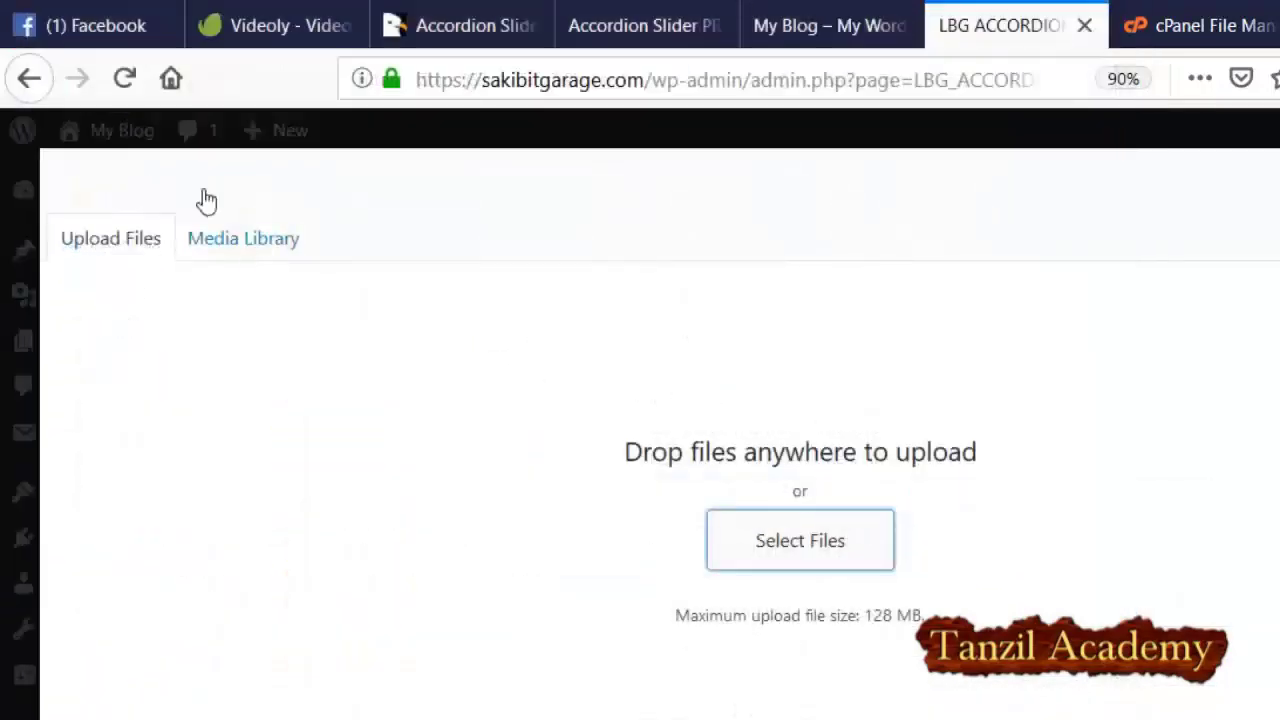
click(243, 240)
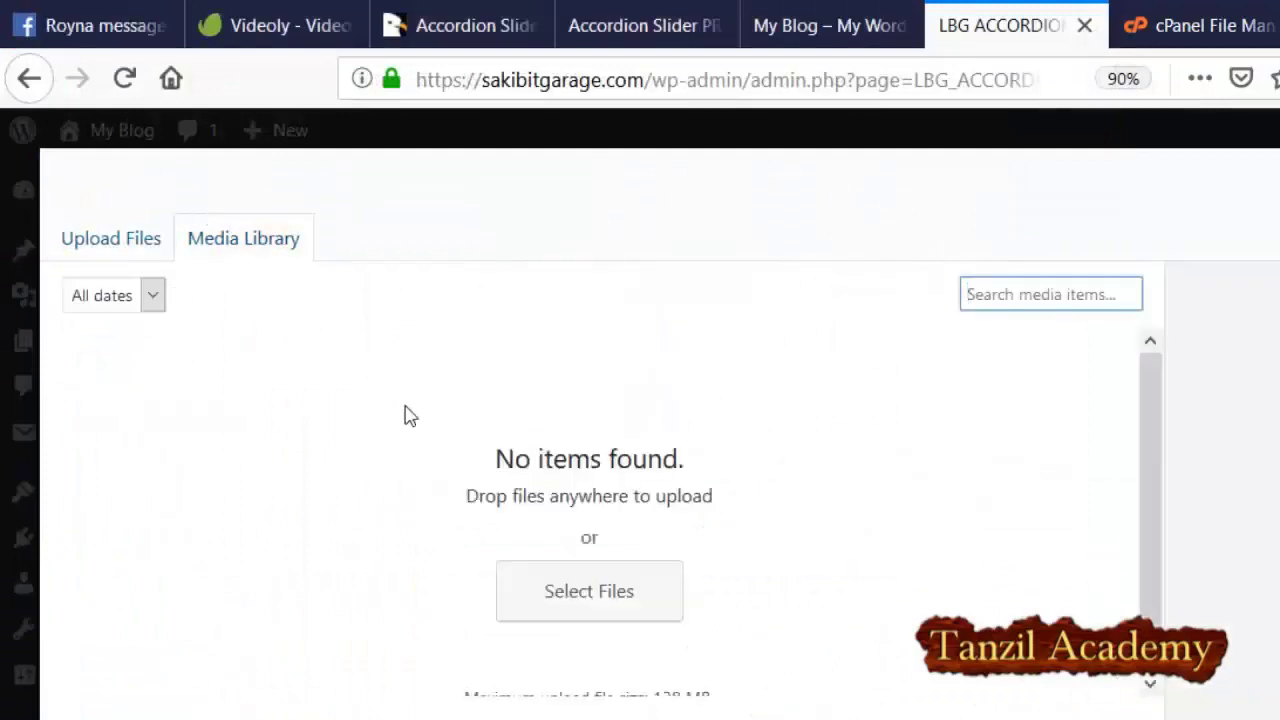
click(86, 198)
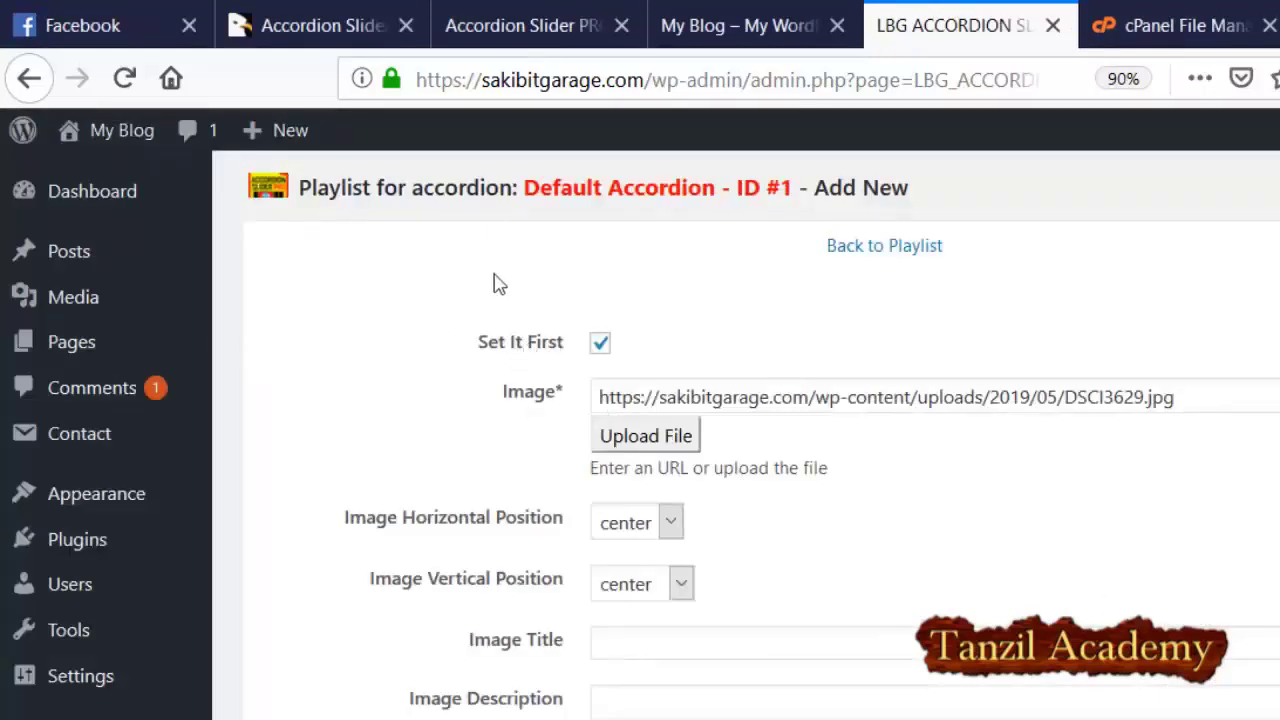
Set Image Horizontal Position to left, Image Title to "My Image 1" and Image Description to "This is My image description".
click(660, 522)
key(Return)
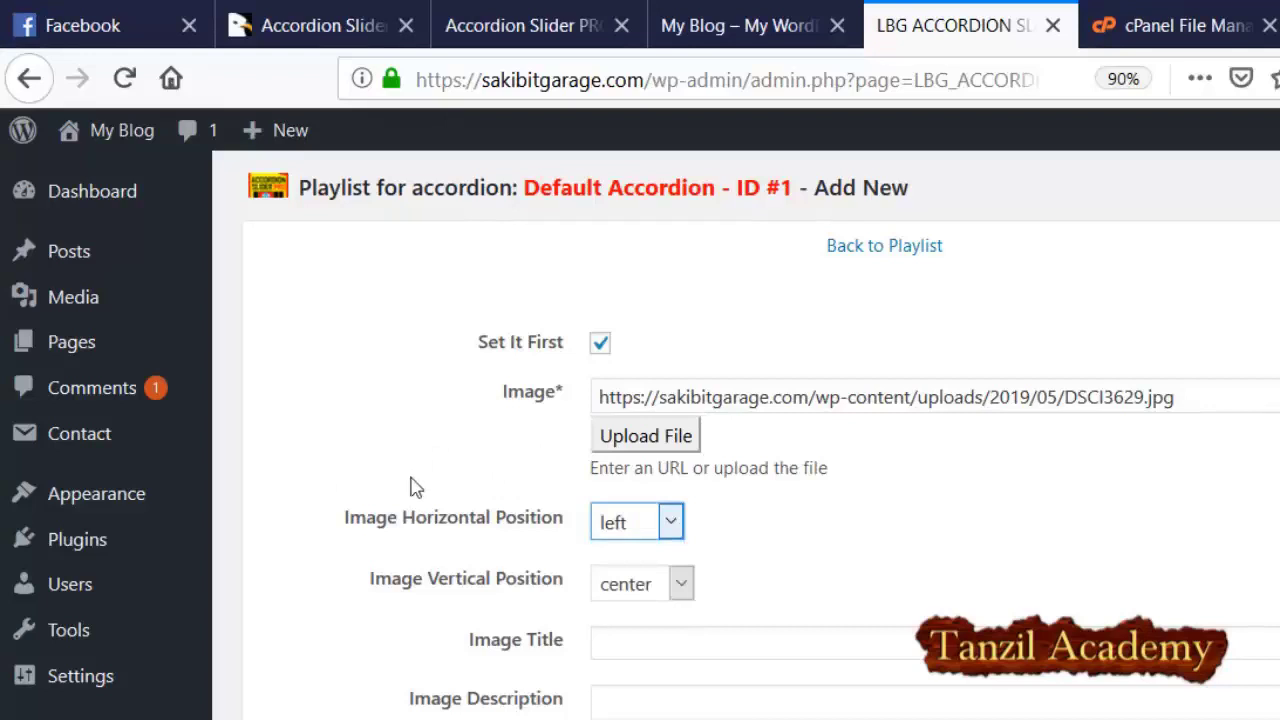
scroll(537, 480, down, 3)
key(Tab)
key(Tab)
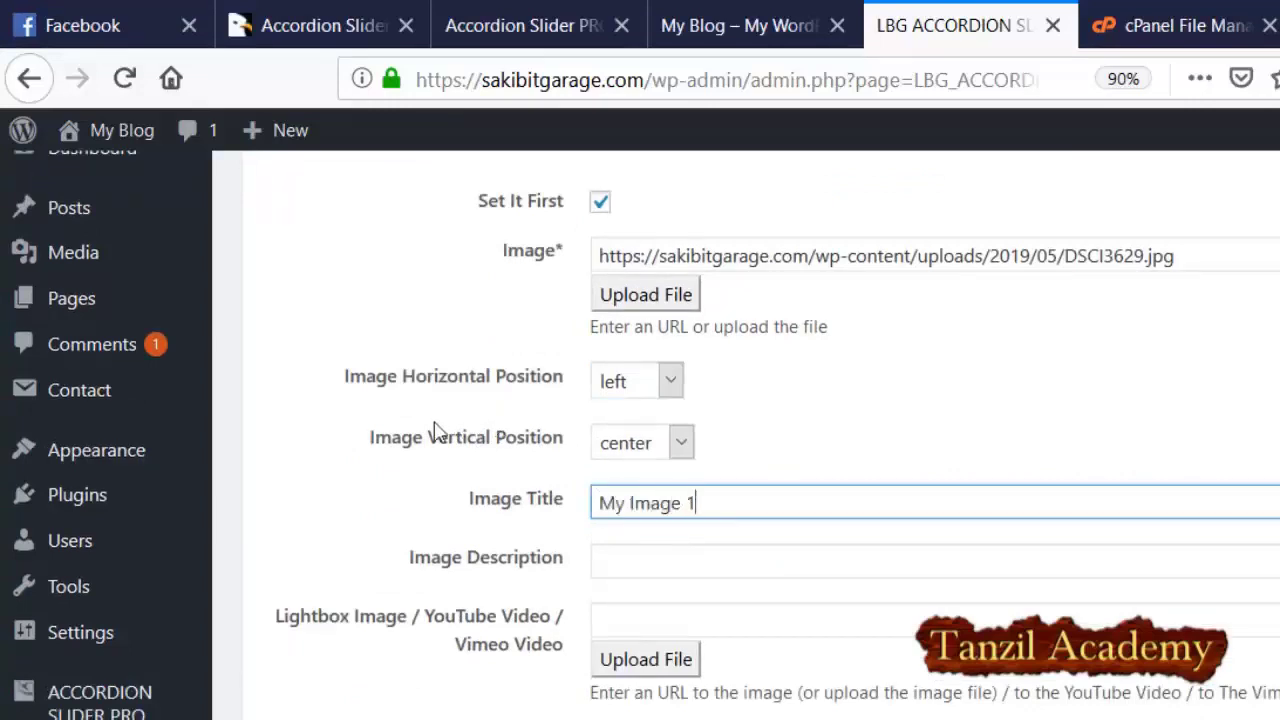
scroll(506, 420, down, 3)
key(Tab)
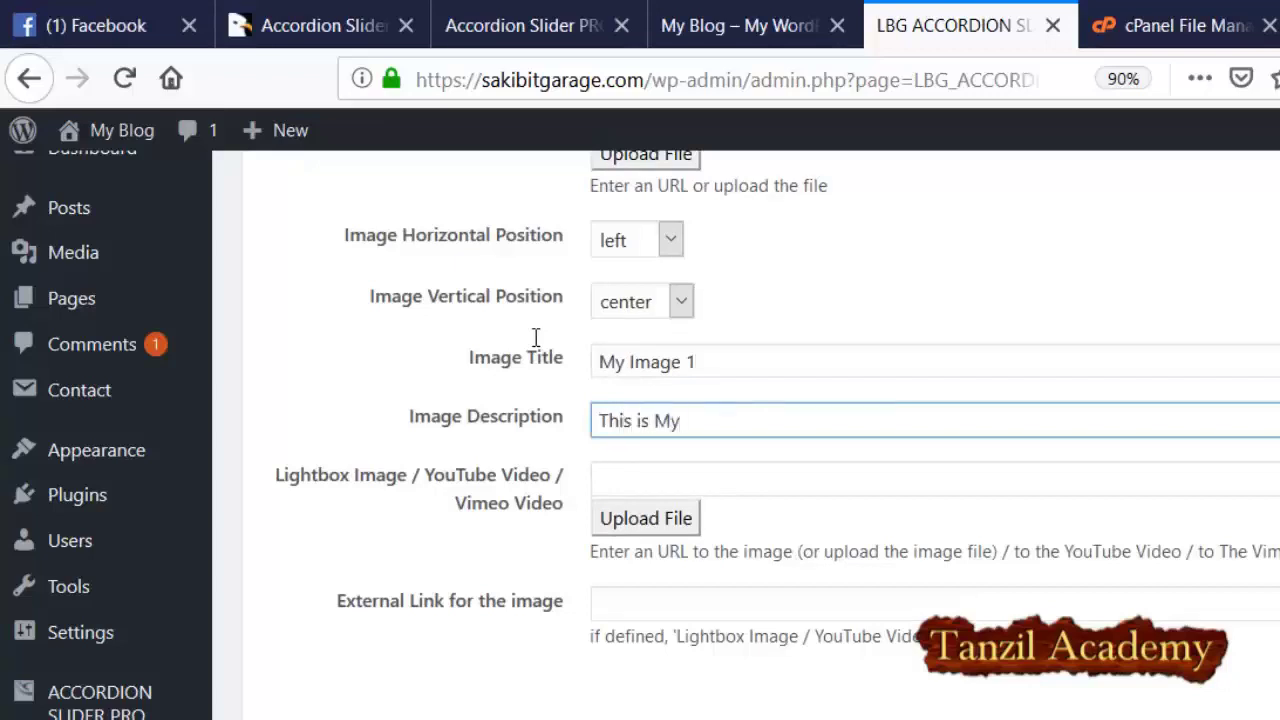
text(This is My image description)
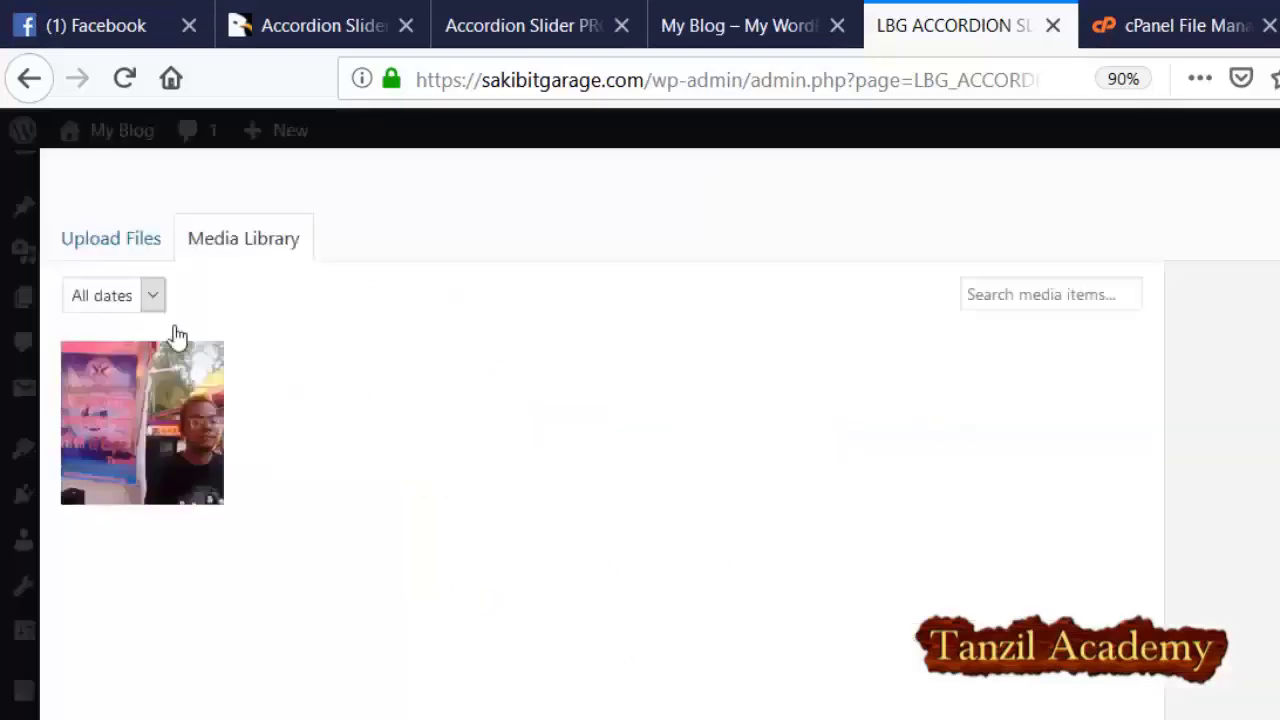
Use DSCI3629.jpg from the media library as the item's Lightbox Image and save the playlist item.
click(92, 340)
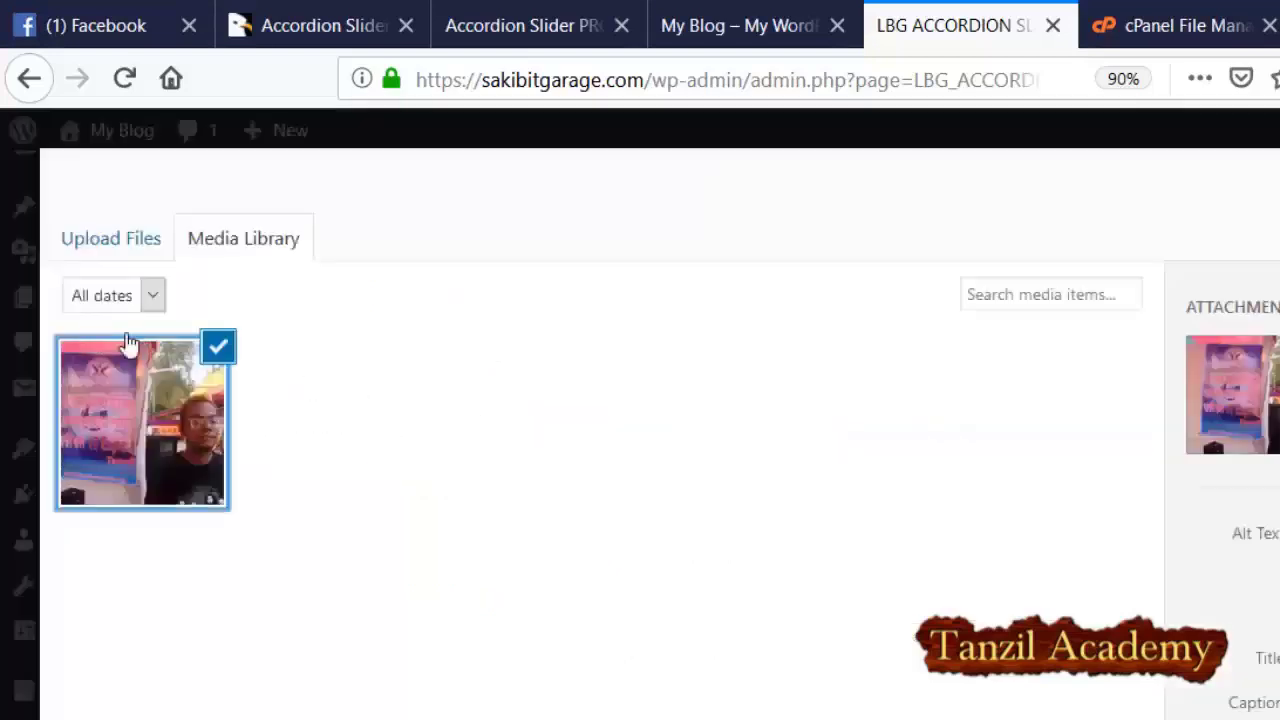
click(1206, 612)
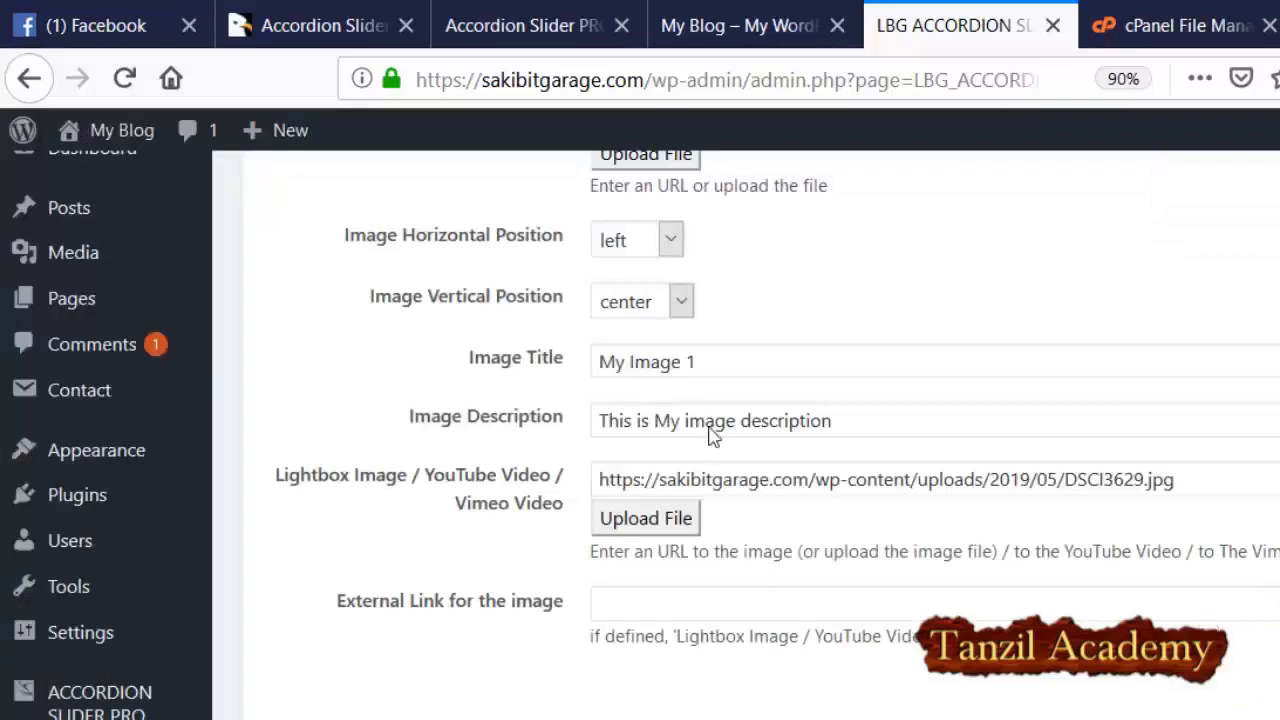
scroll(545, 372, down, 1)
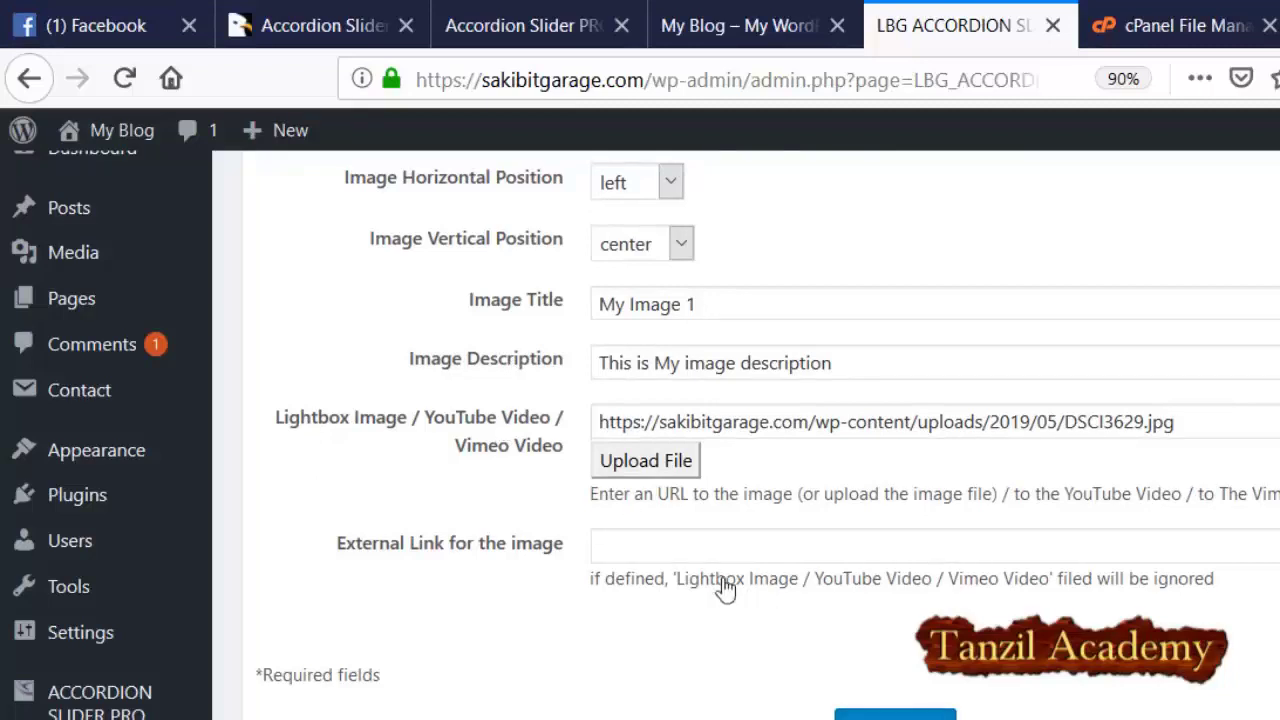
key(Return)
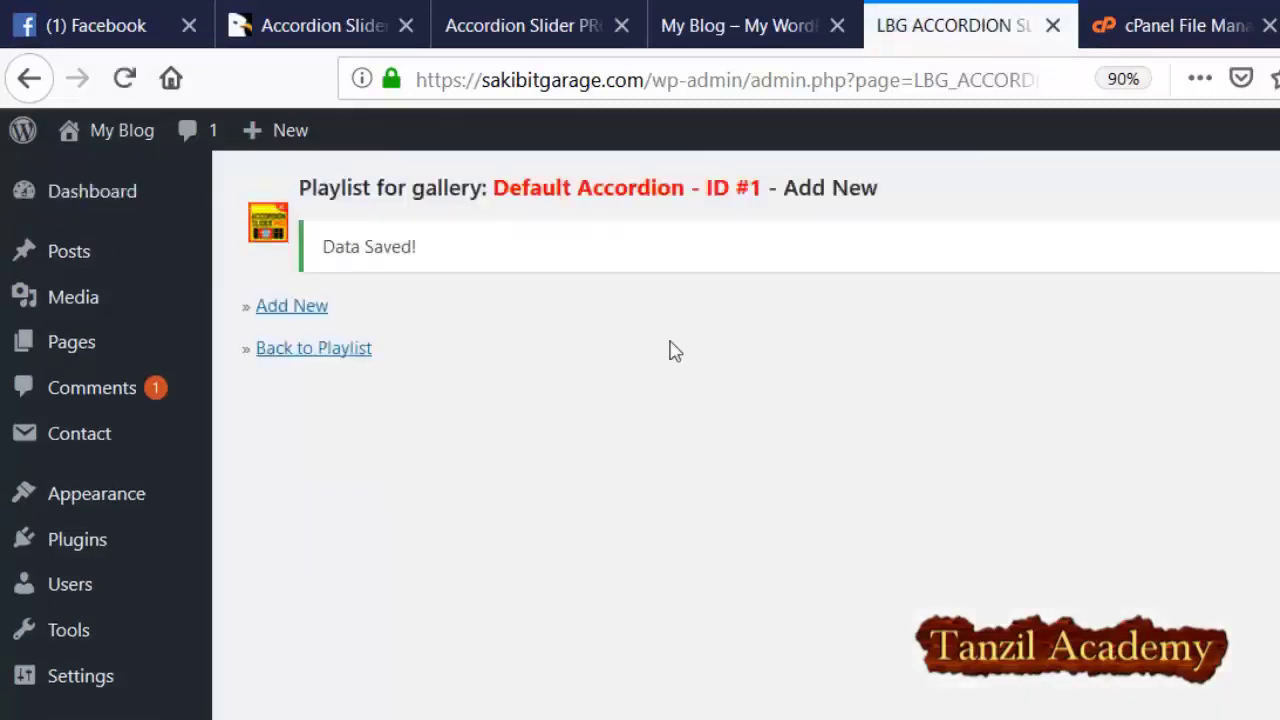
Add a second playlist item and upload DSCI3643.jpg as its Image.
click(275, 305)
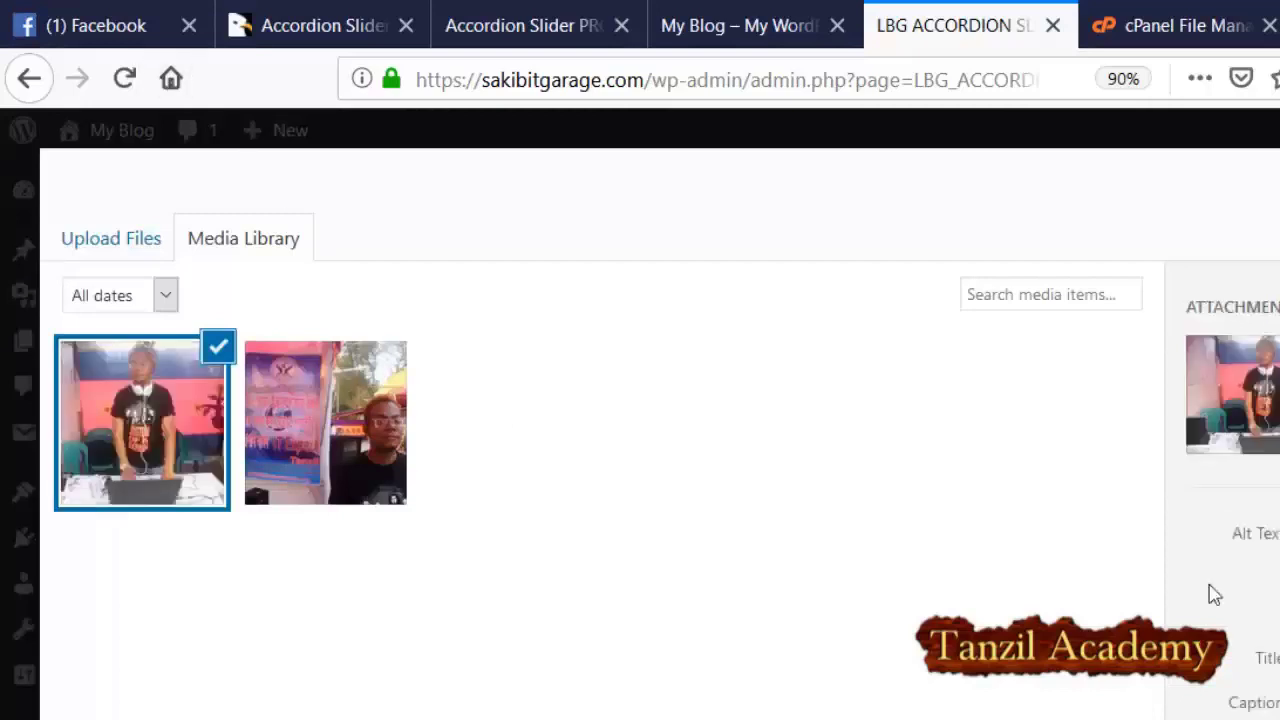
click(1210, 625)
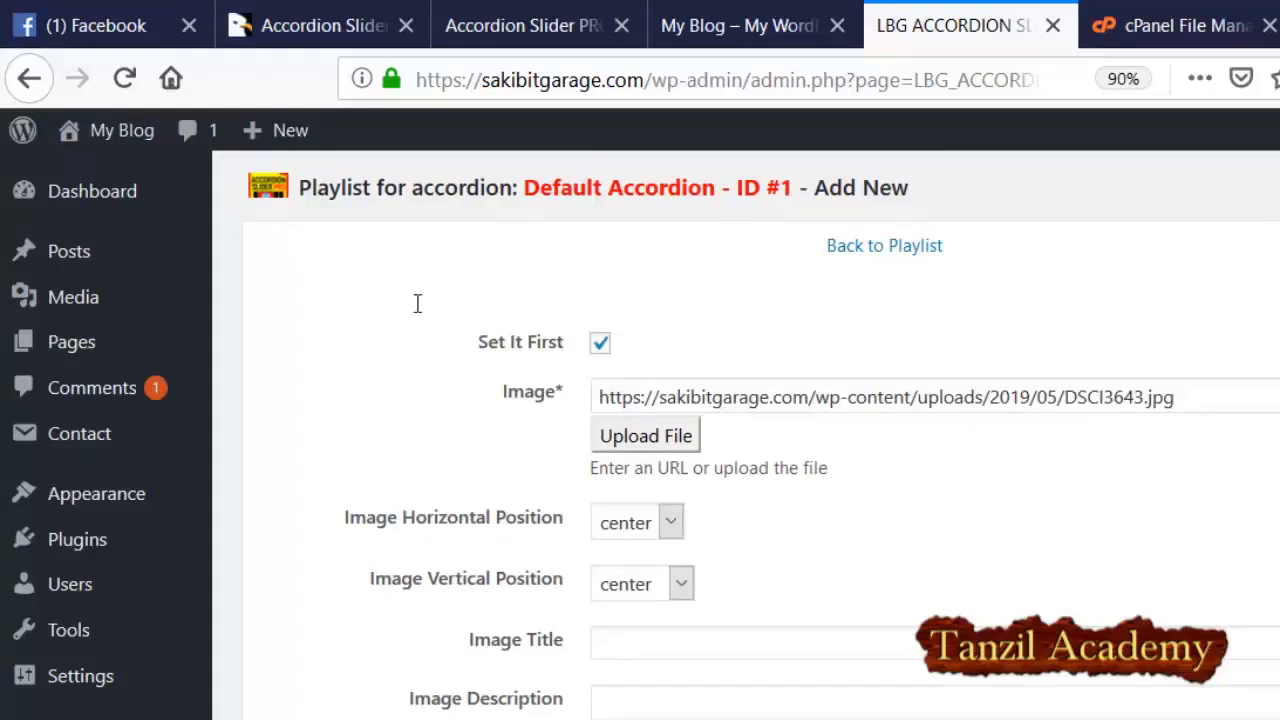
Use DSCI3643.jpg from the media library as the second item's Lightbox Image and save the playlist item.
scroll(418, 307, down, 5)
scroll(437, 337, up, 5)
scroll(502, 456, down, 2)
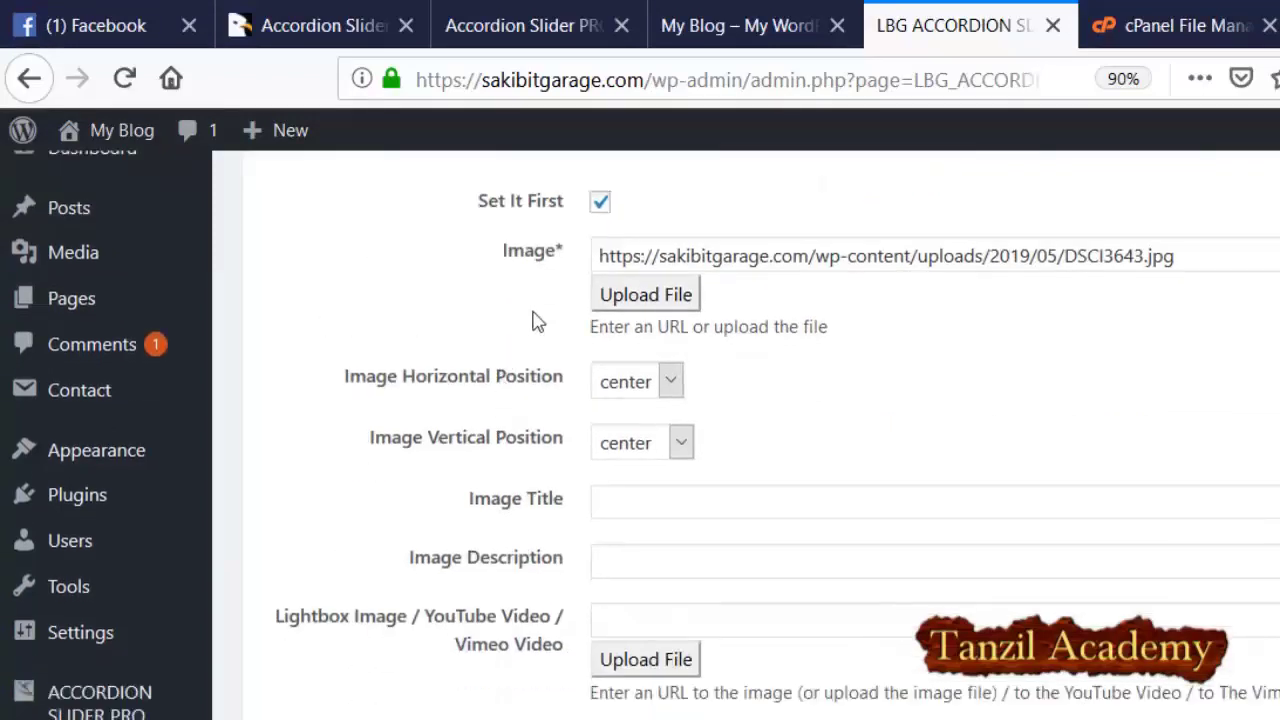
scroll(425, 322, down, 2)
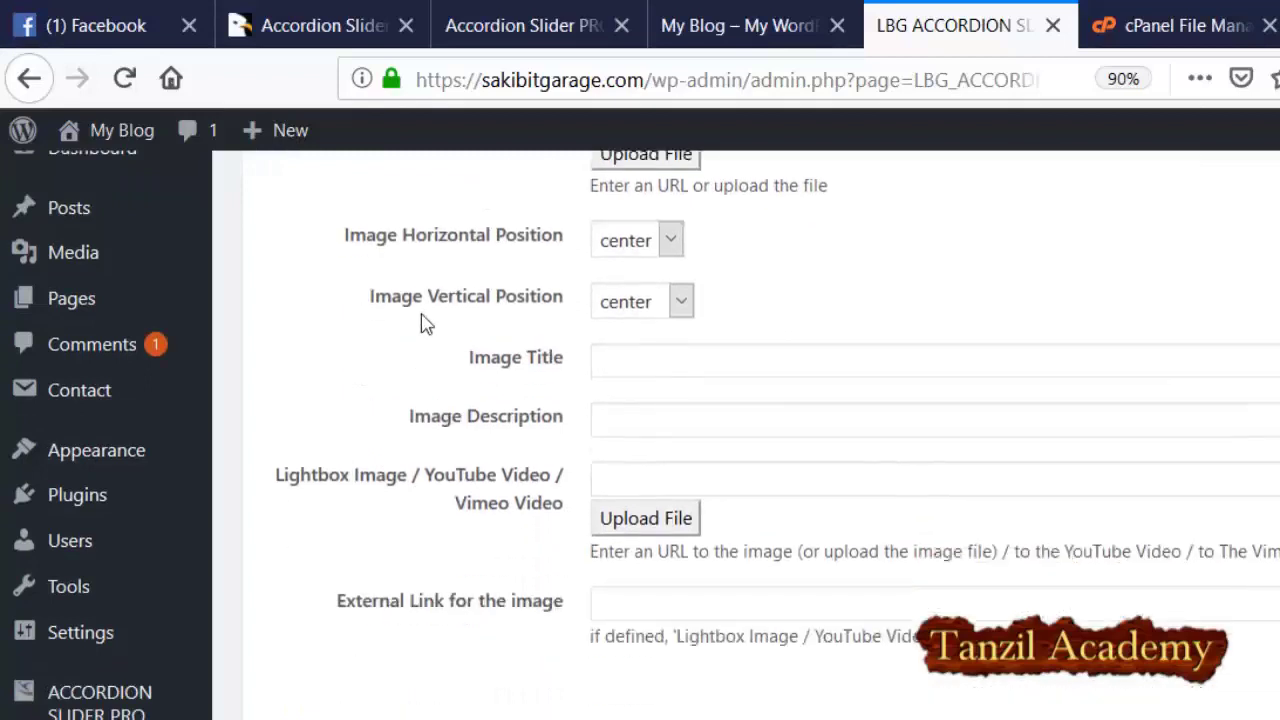
scroll(533, 417, down, 1)
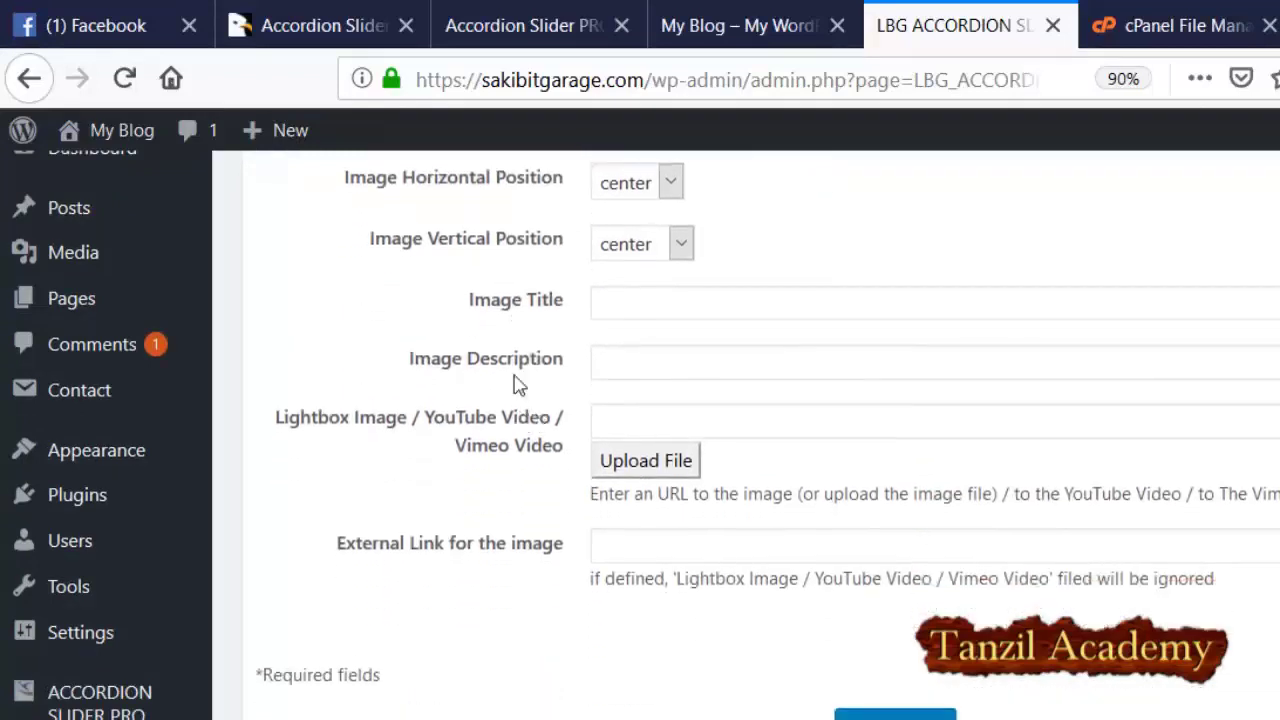
key(Return)
click(222, 387)
click(1204, 706)
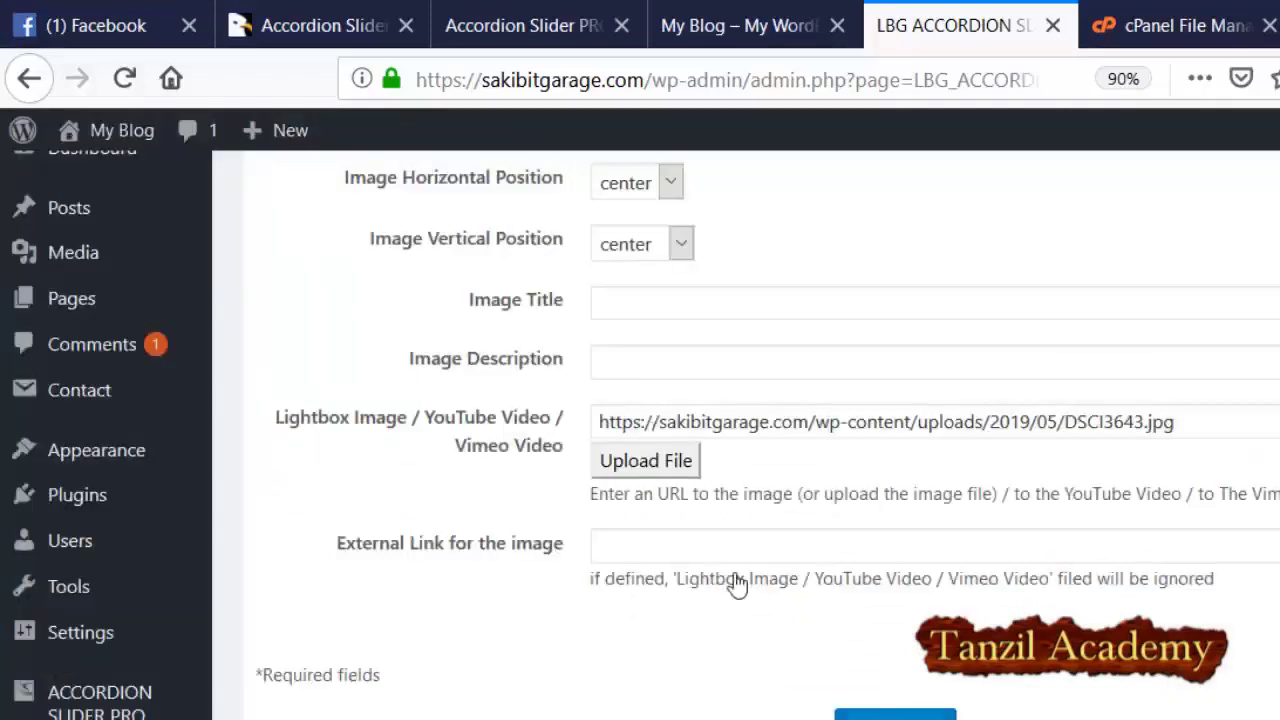
click(890, 714)
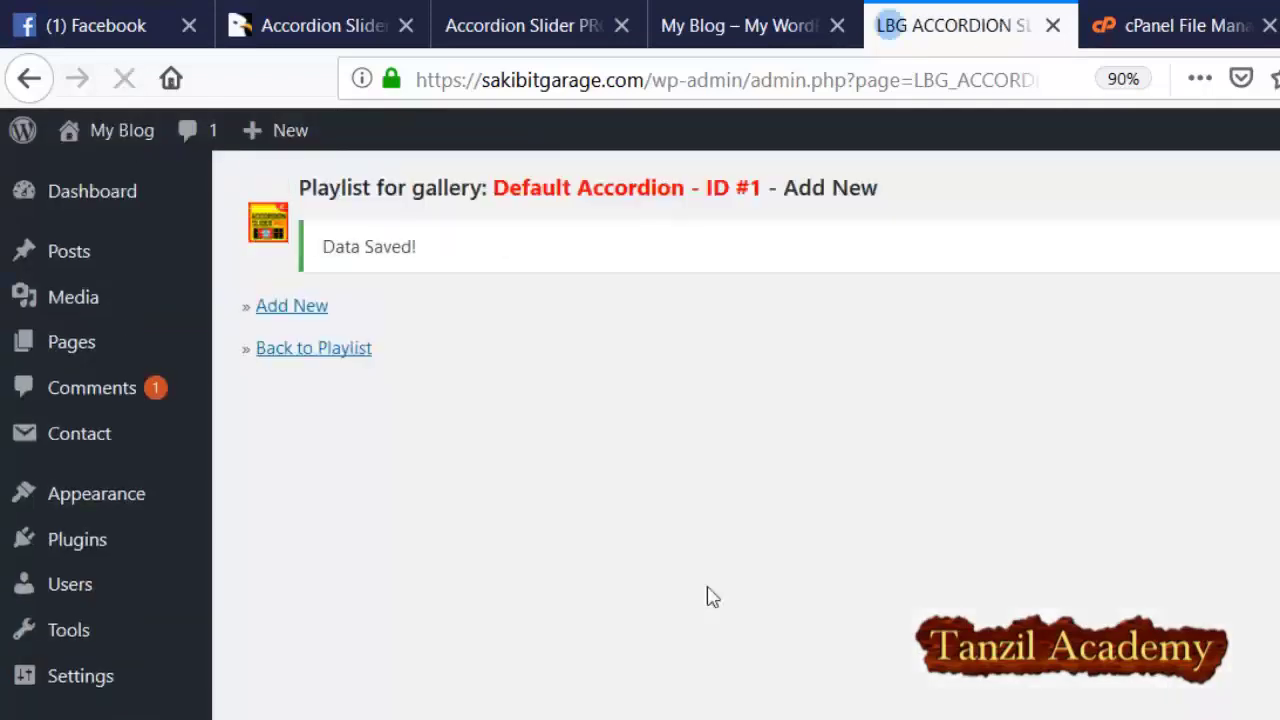
Add a third playlist item and upload DSCI3640.jpg as its Image.
click(291, 305)
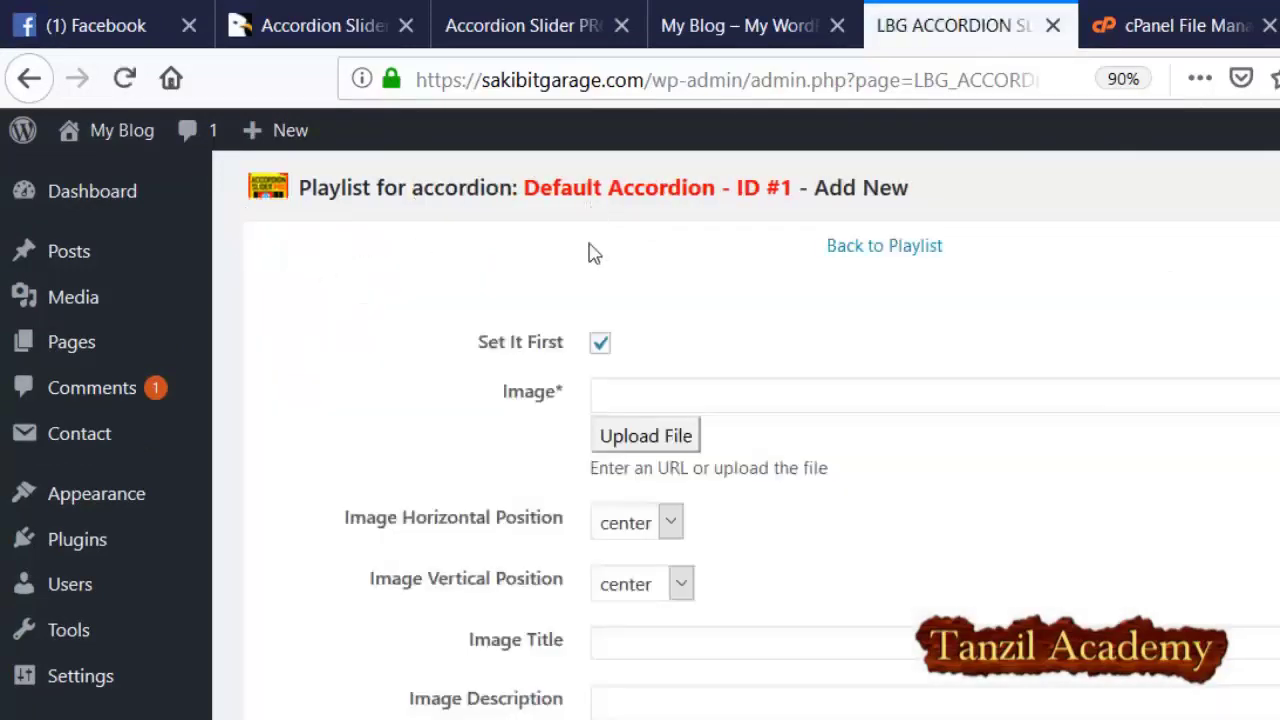
click(645, 435)
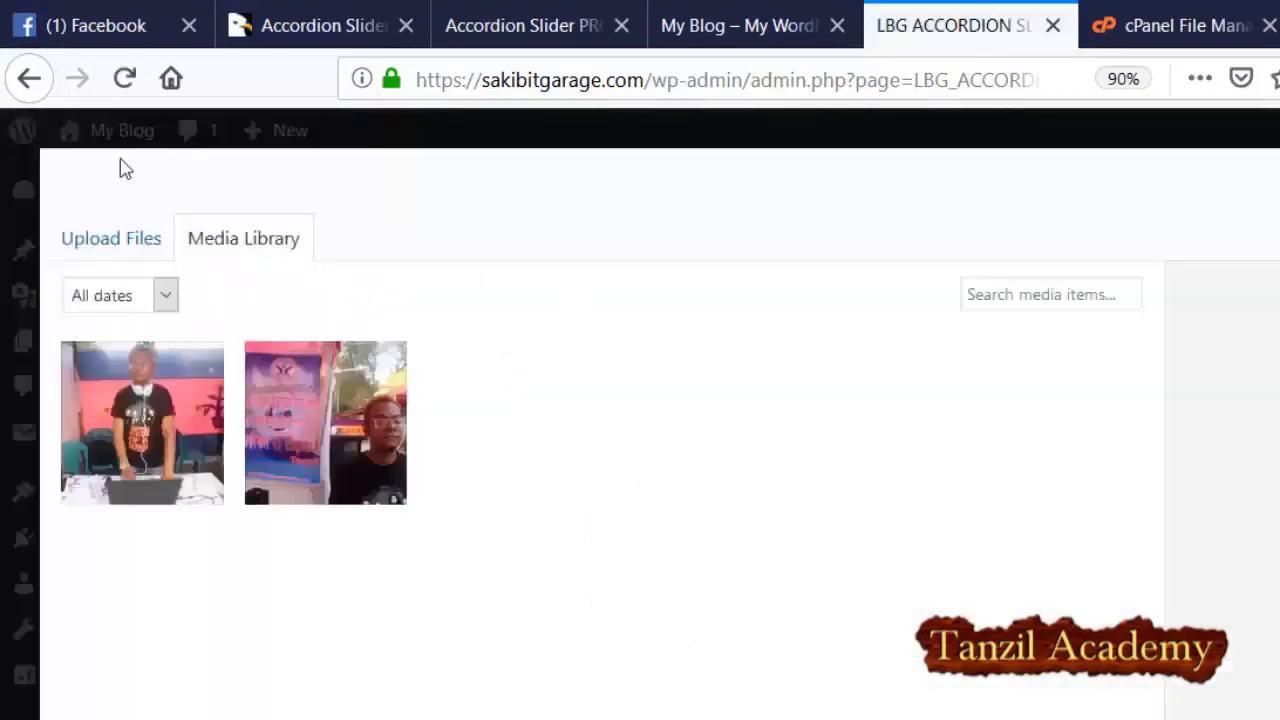
click(110, 238)
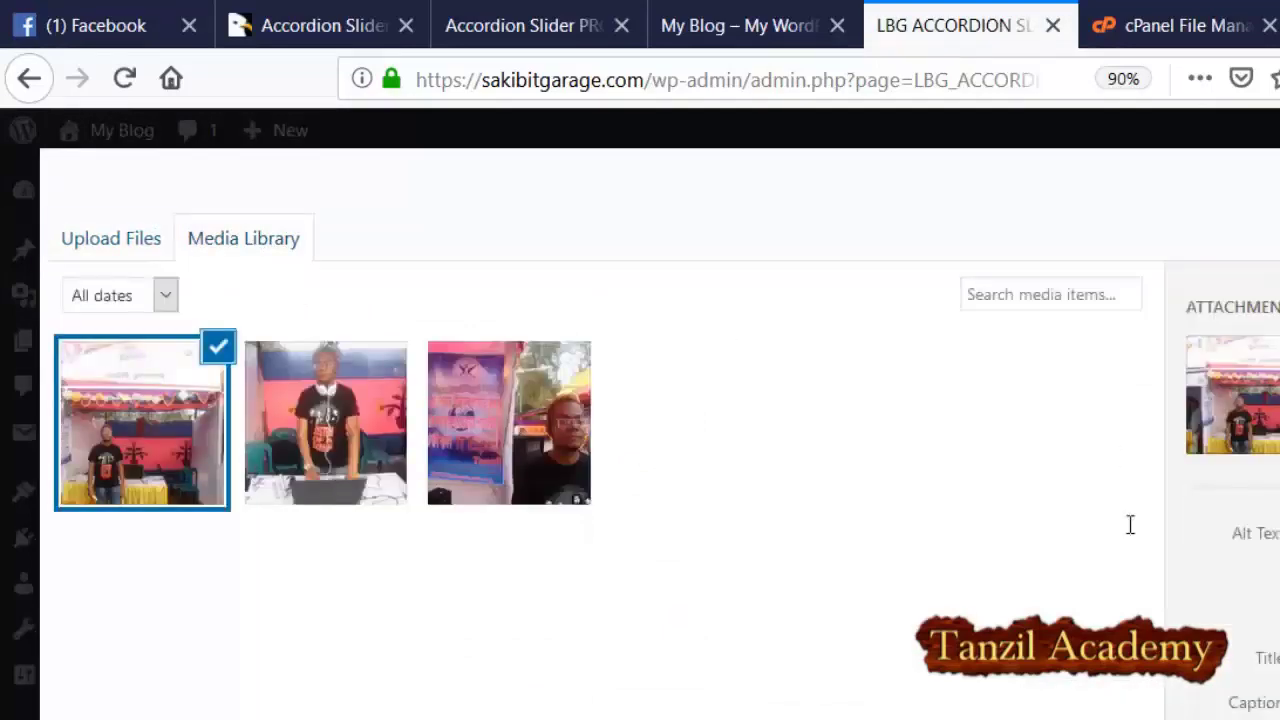
click(1177, 615)
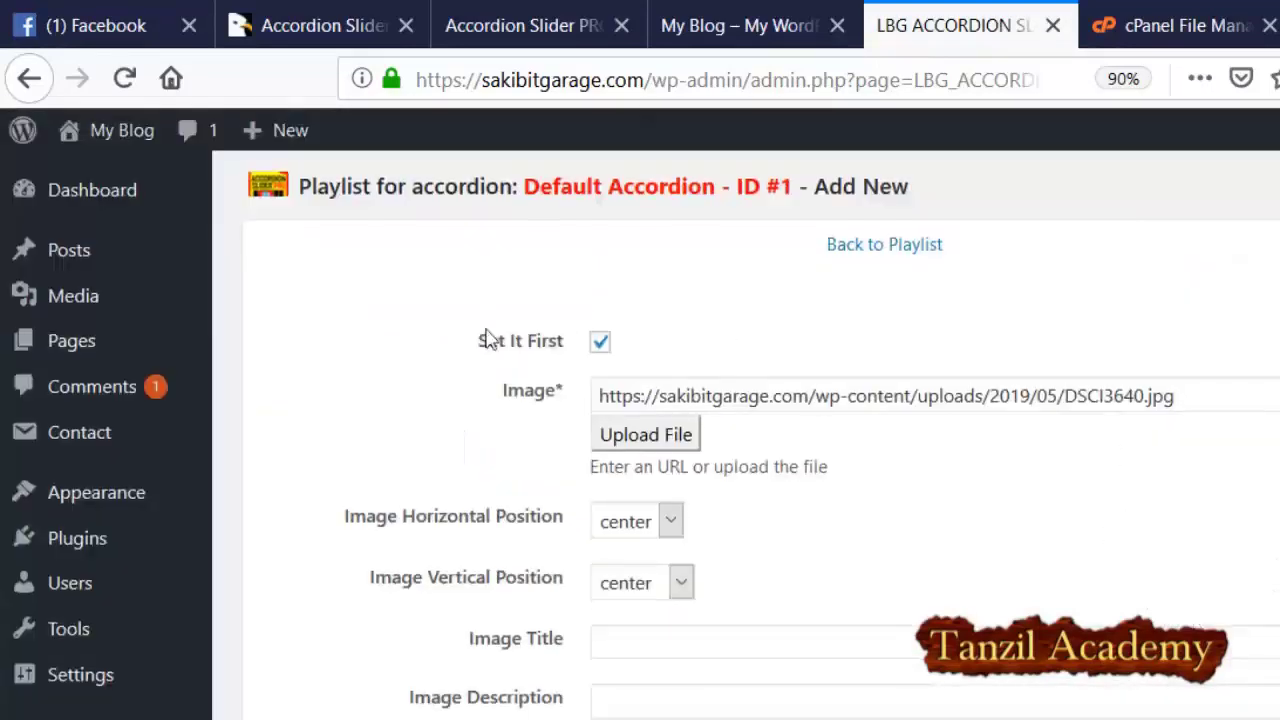
Use DSCI3640.jpg from the media library as the third playlist item's Lightbox Image.
scroll(447, 363, down, 3)
click(645, 518)
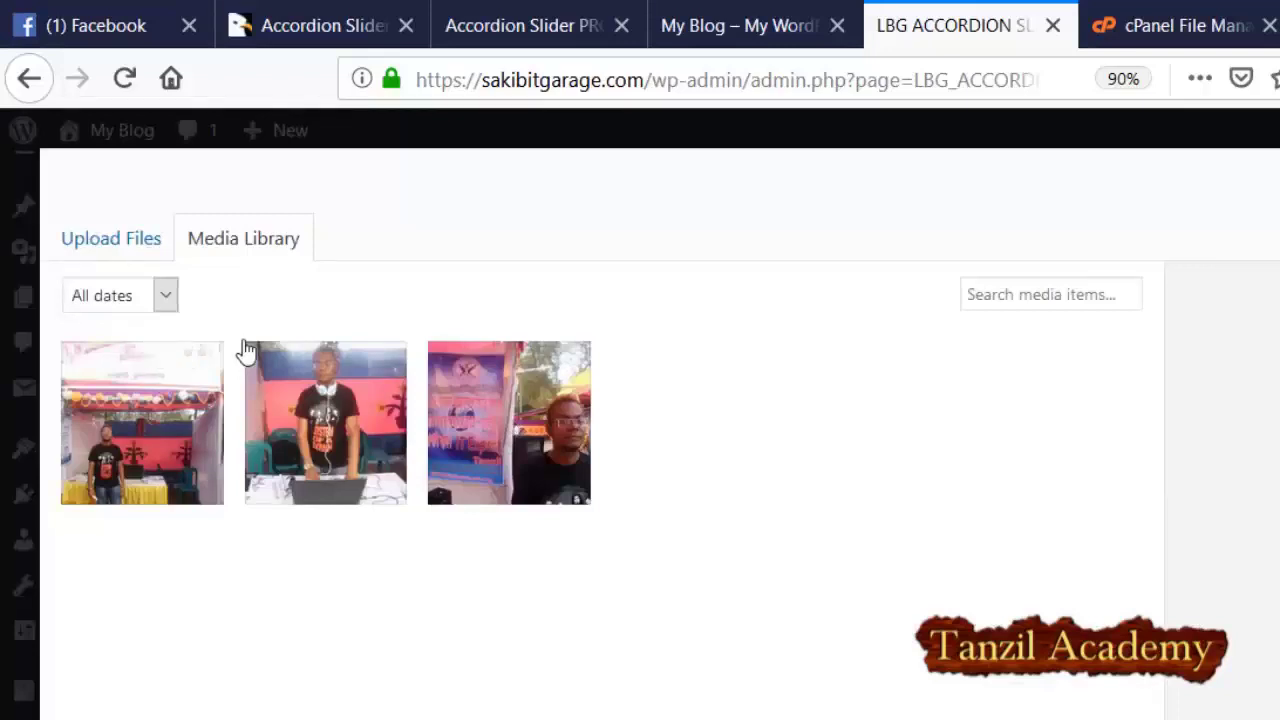
click(143, 354)
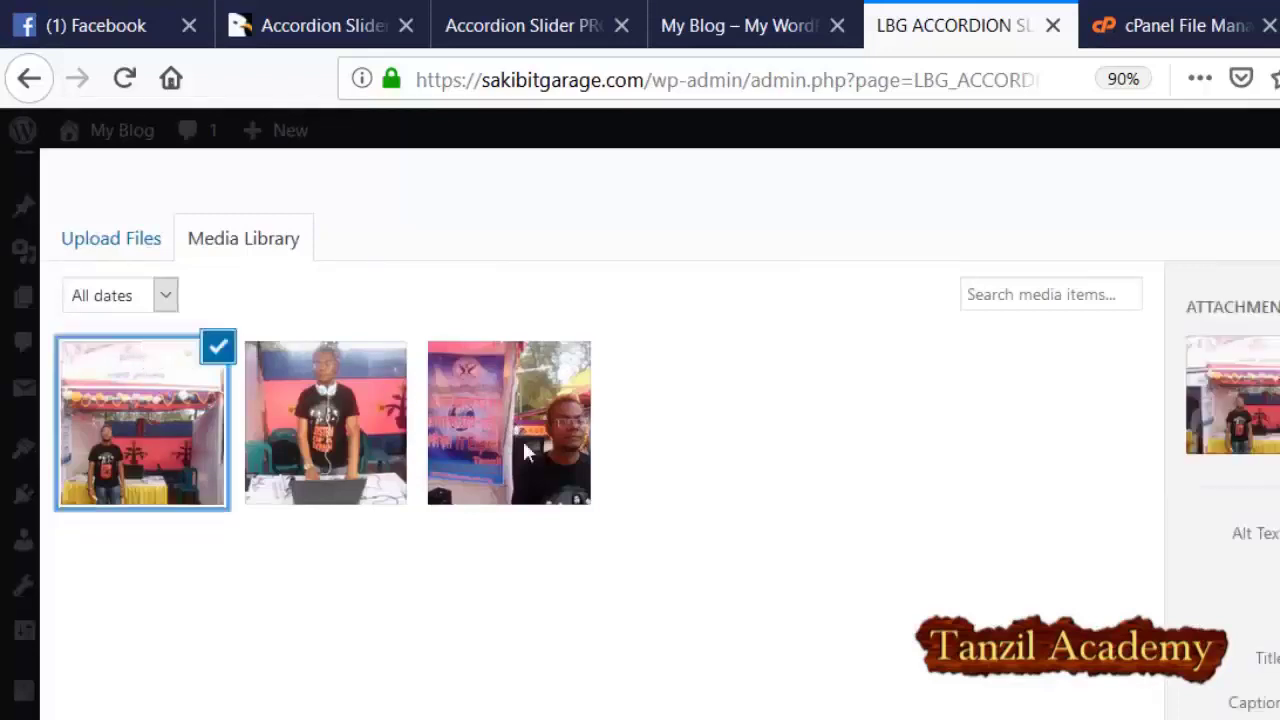
click(1210, 622)
Set the third item's Image Horizontal Position to right and save the playlist item.
scroll(406, 266, up, 3)
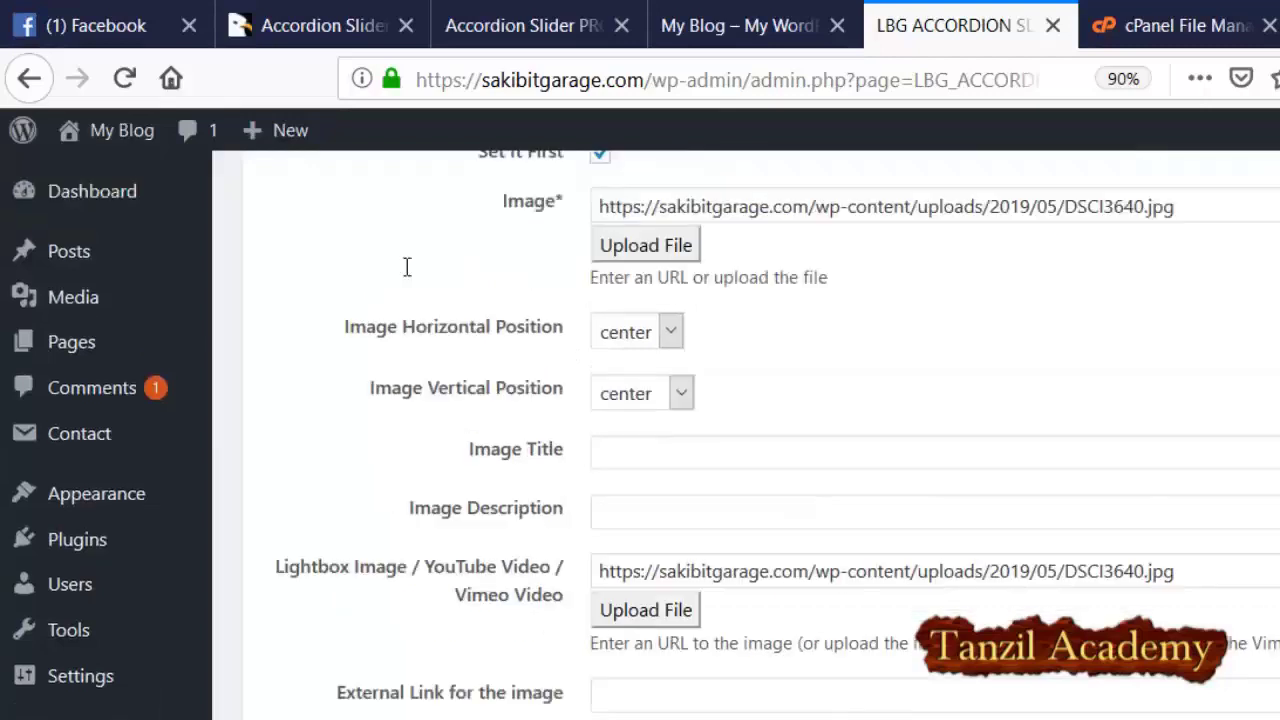
click(637, 381)
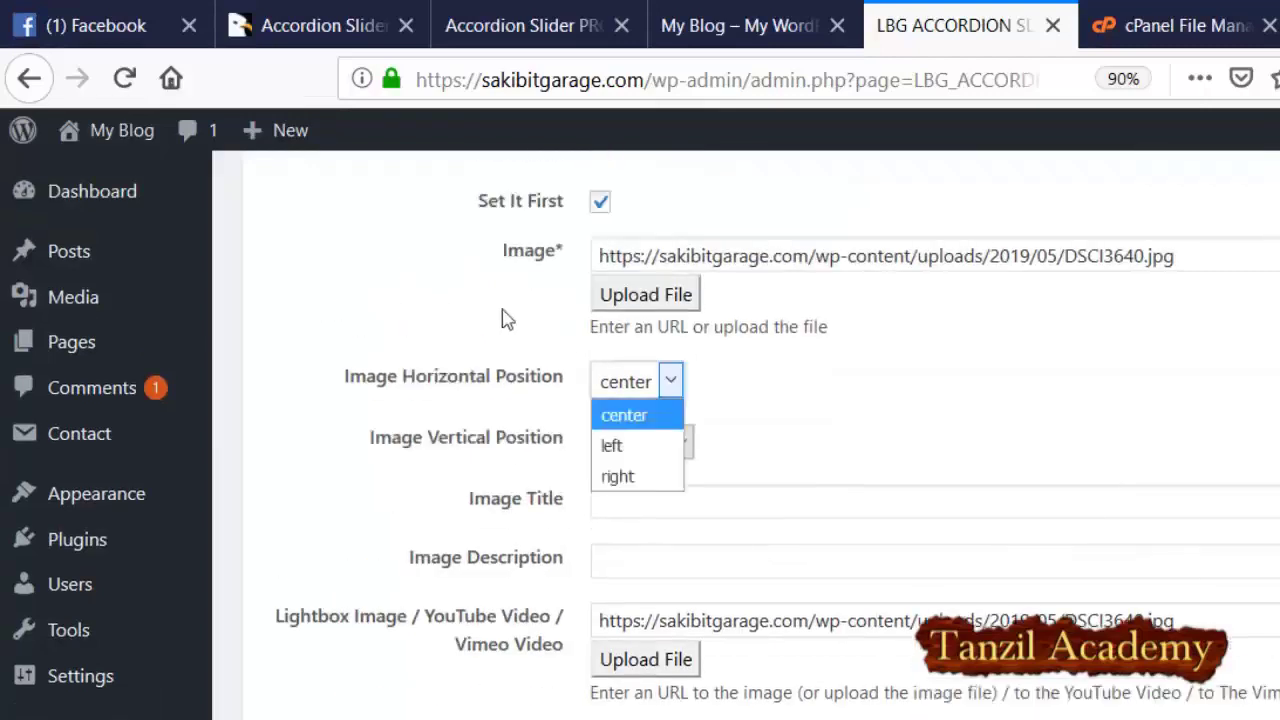
click(617, 474)
scroll(609, 352, down, 2)
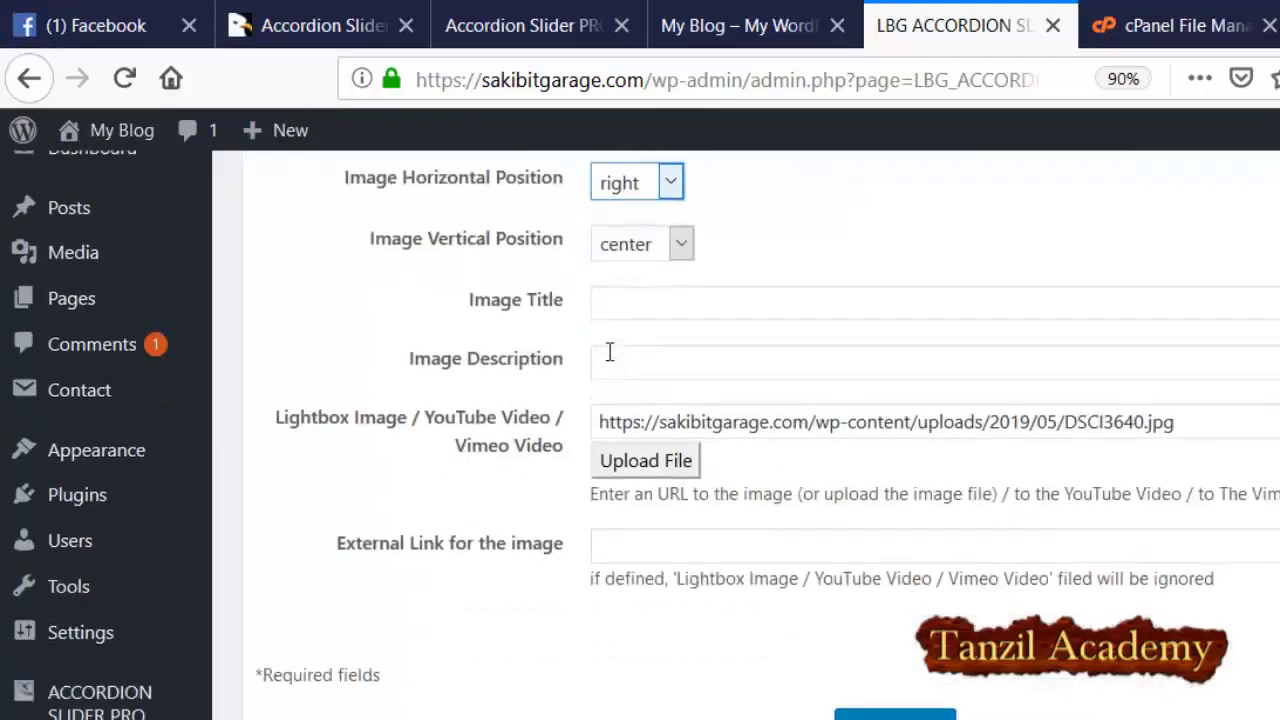
click(729, 587)
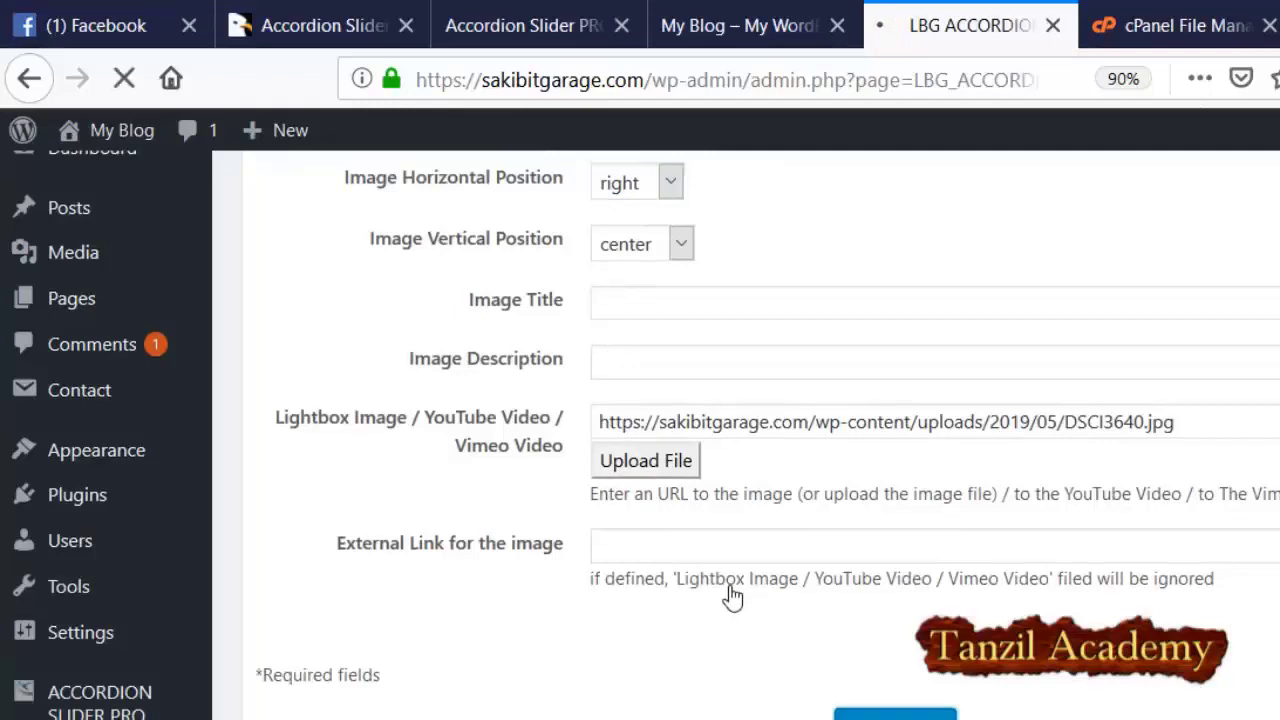
Preview the Default Accordion from the accordion list, look over the slider, and close the preview.
scroll(206, 446, down, 1)
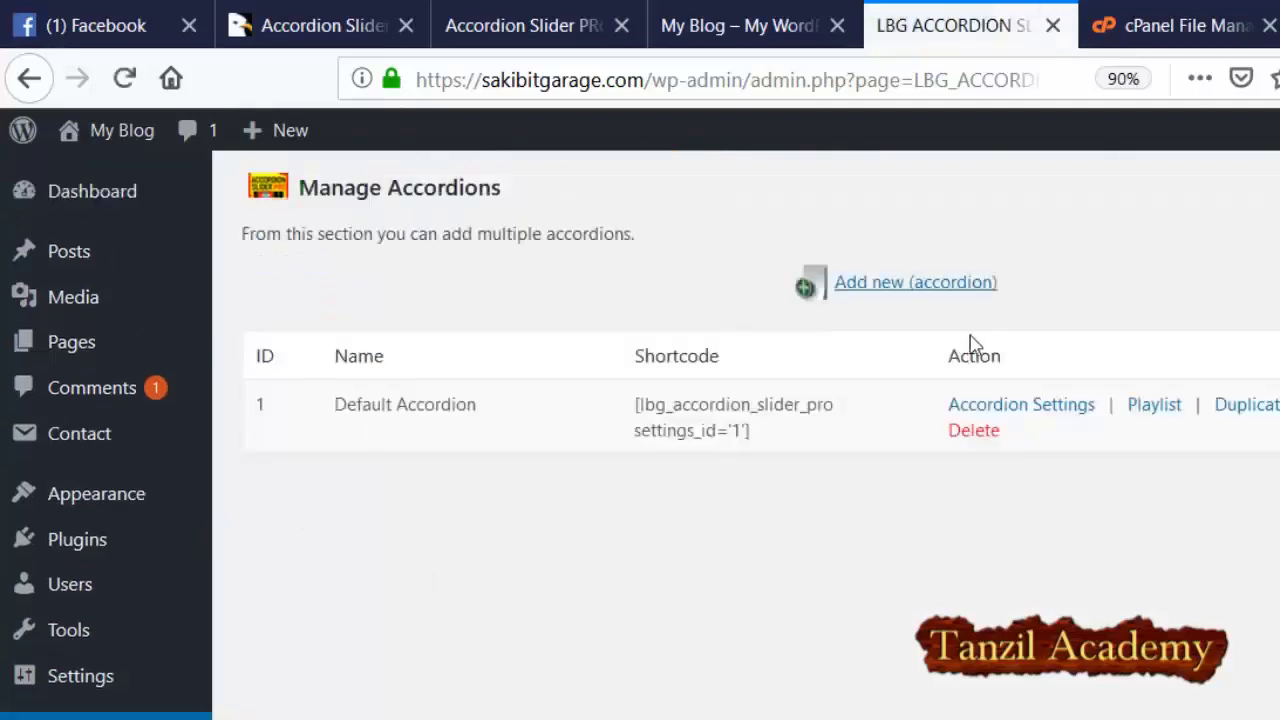
click(1150, 322)
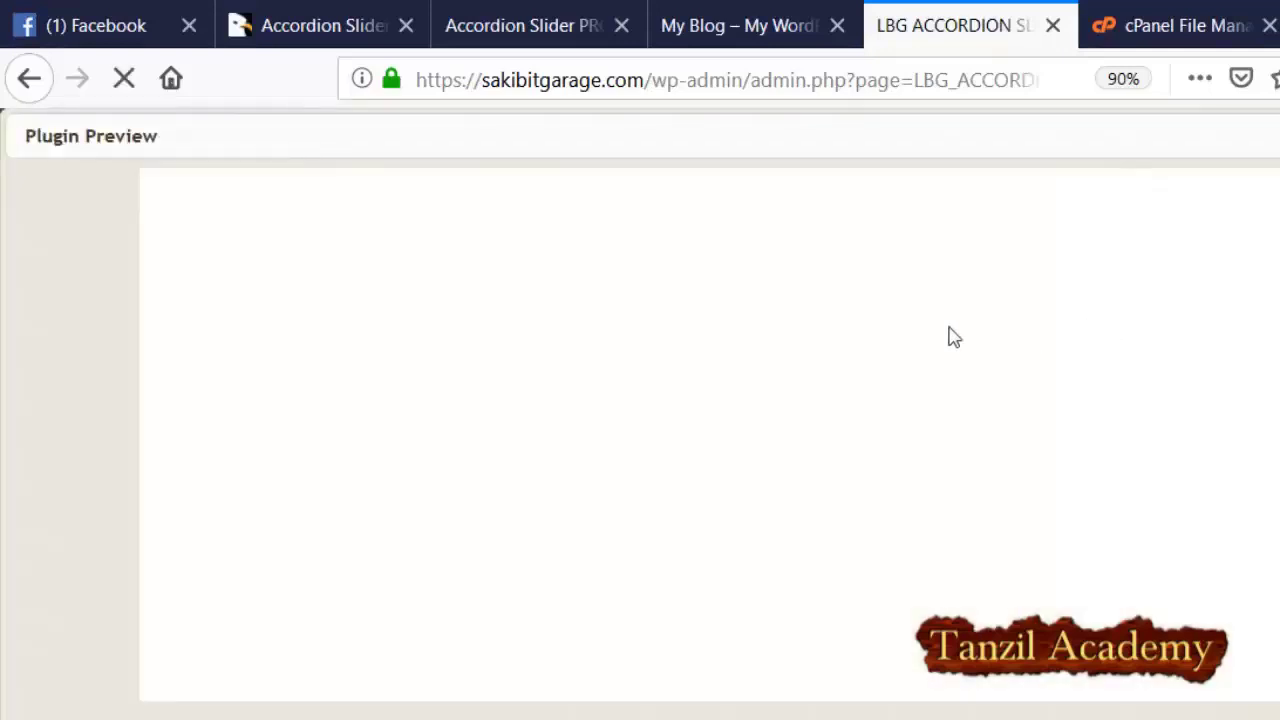
scroll(672, 436, down, 2)
scroll(659, 506, up, 1)
scroll(663, 506, down, 1)
click(1253, 124)
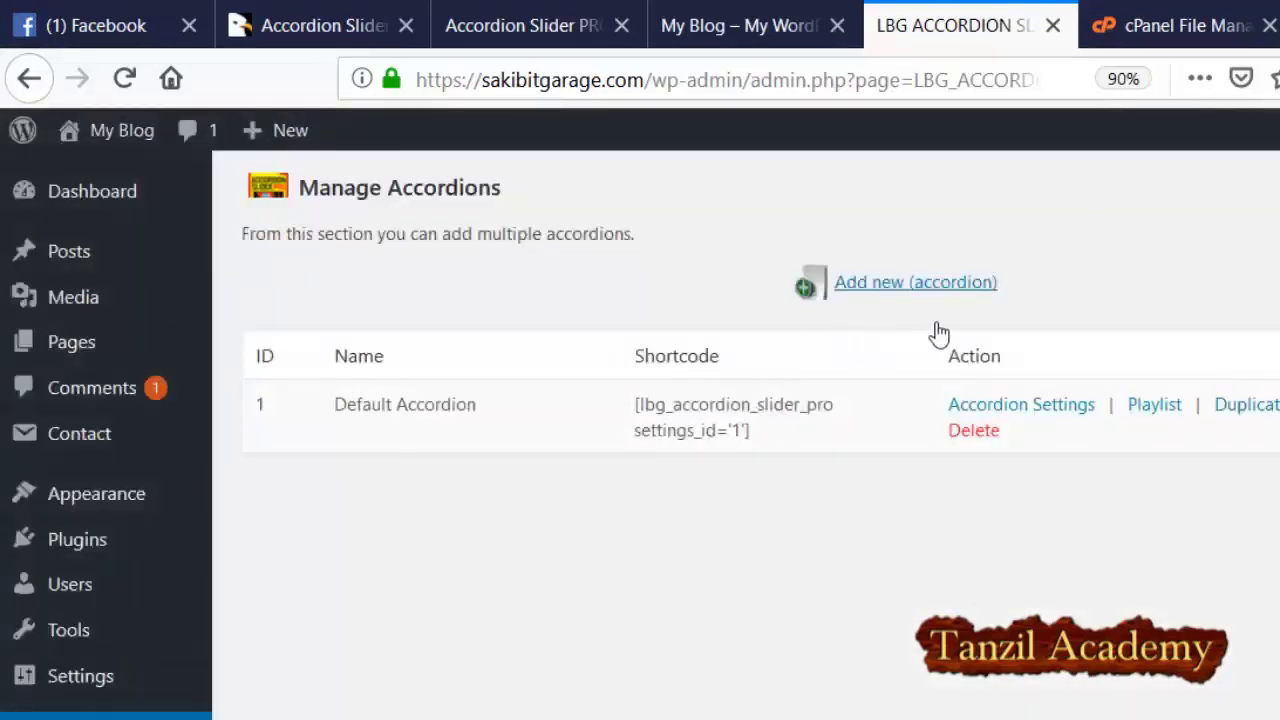
Open the playlist of the Default Accordion.
click(1154, 404)
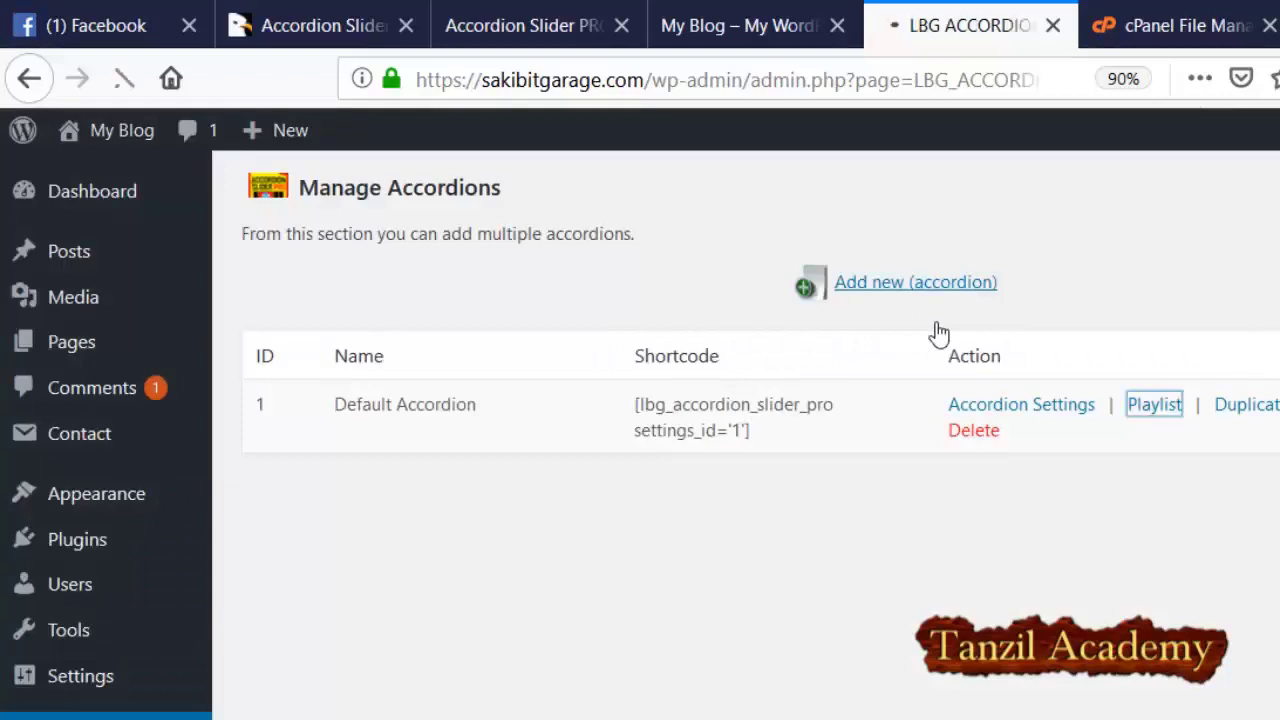